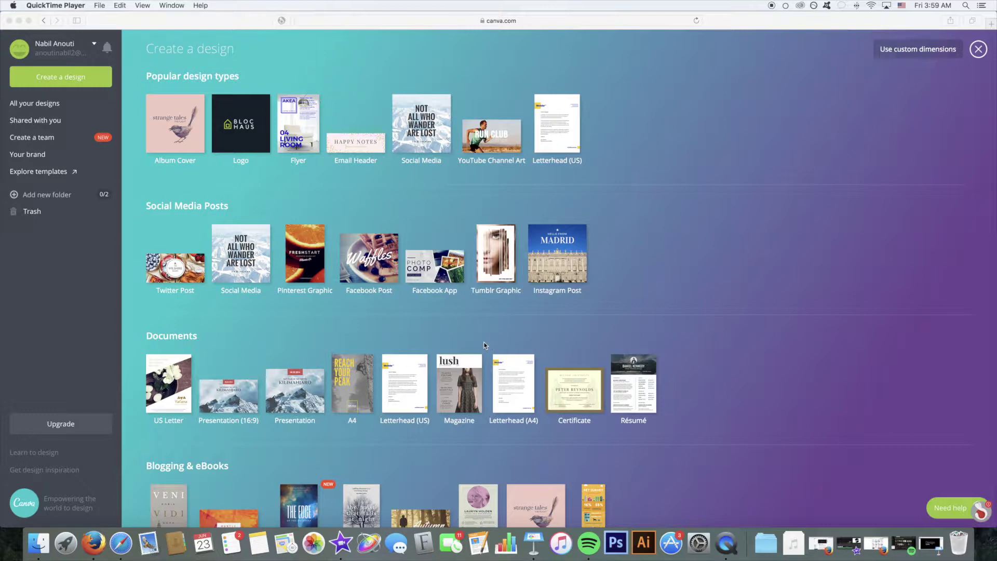
Create a new design of the Logo type
scroll(482, 341, "down", 3)
scroll(483, 341, "up", 2)
scroll(483, 340, "up", 1)
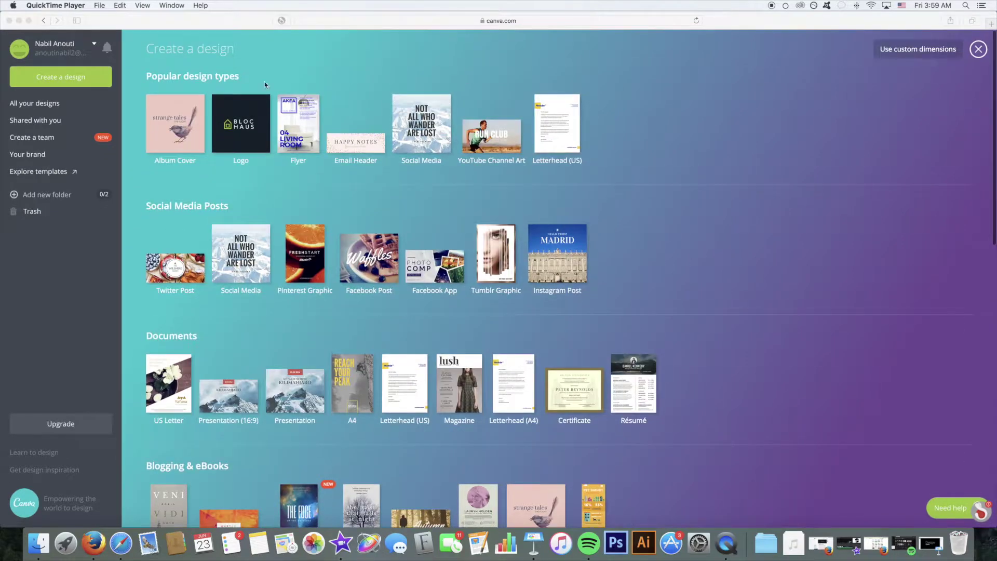
left_click(241, 131)
left_click(240, 131)
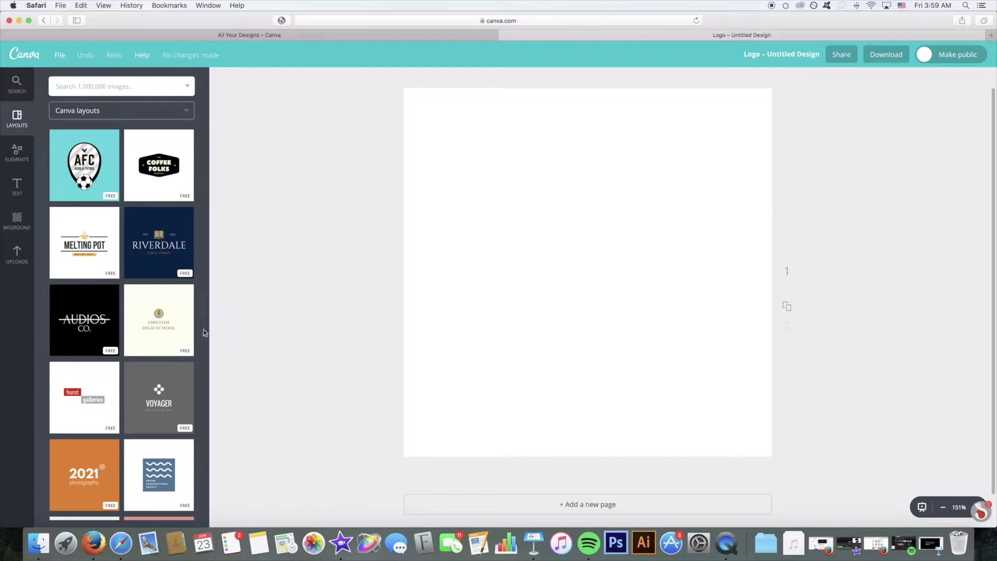
scroll(81, 331, "up", 1)
scroll(81, 331, "down", 1)
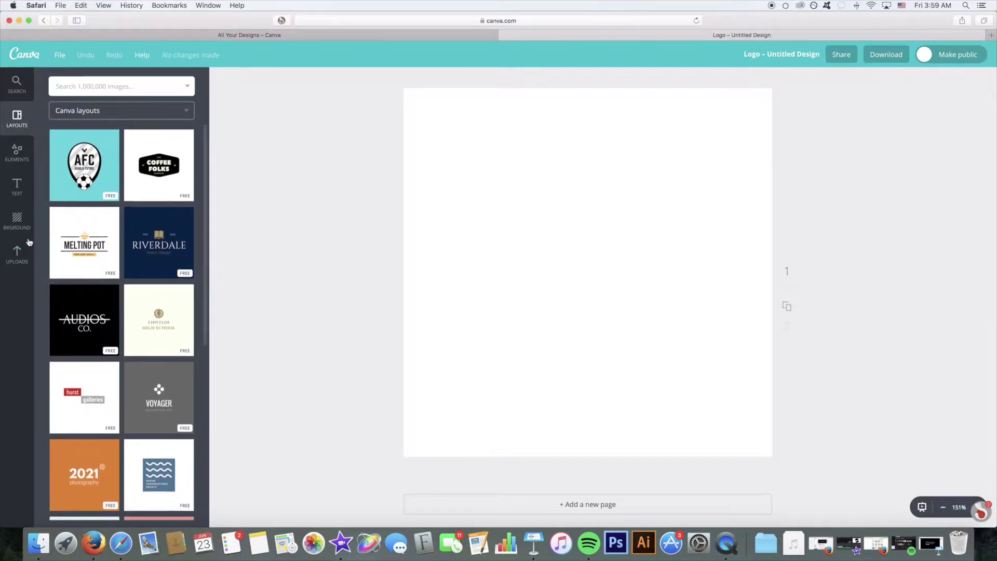
left_click(18, 161)
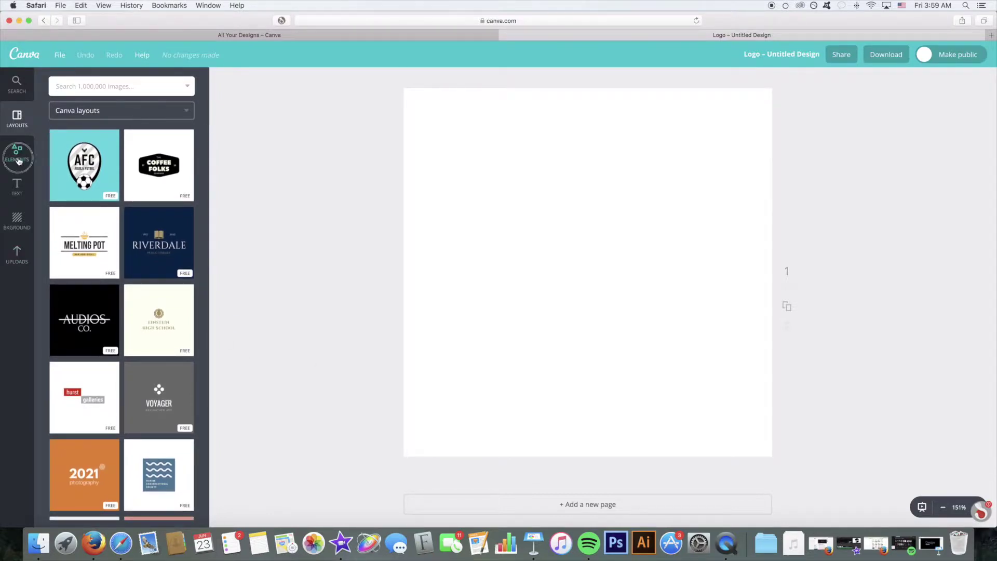
left_click(16, 188)
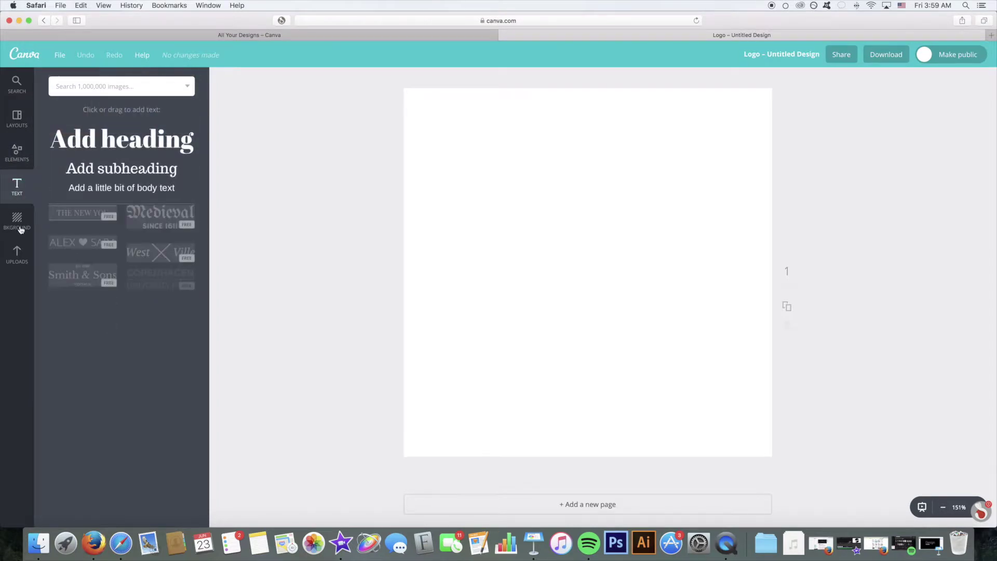
Apply the free Canva logo layout with white waves on a blue square above the Marine Conservational Society text
left_click(15, 124)
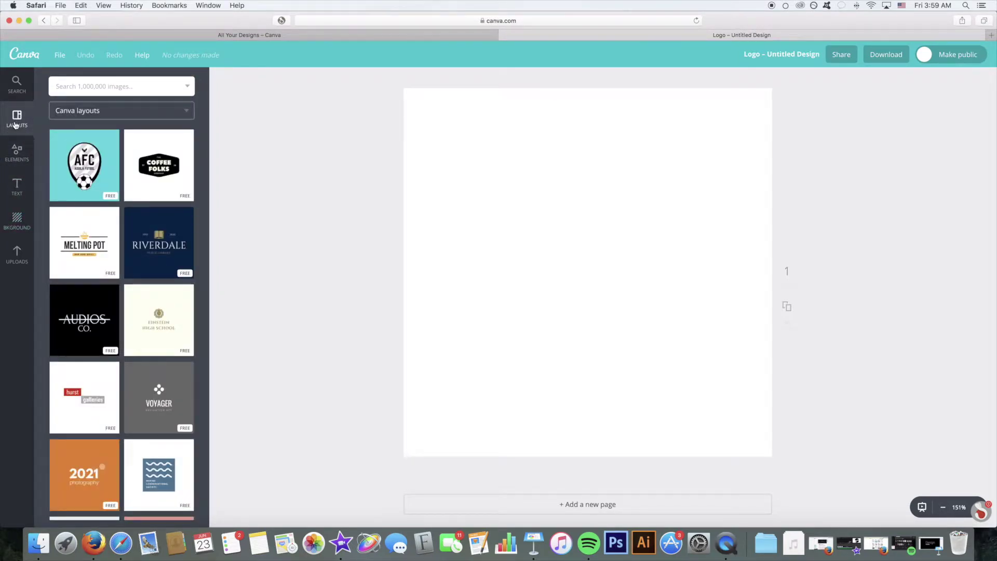
scroll(149, 177, "down", 3)
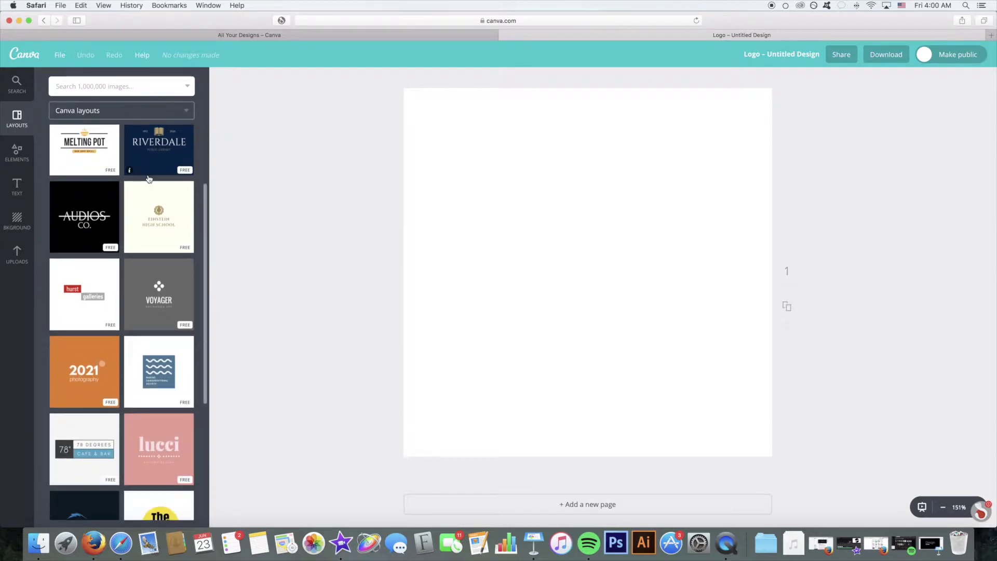
scroll(143, 229, "up", 2)
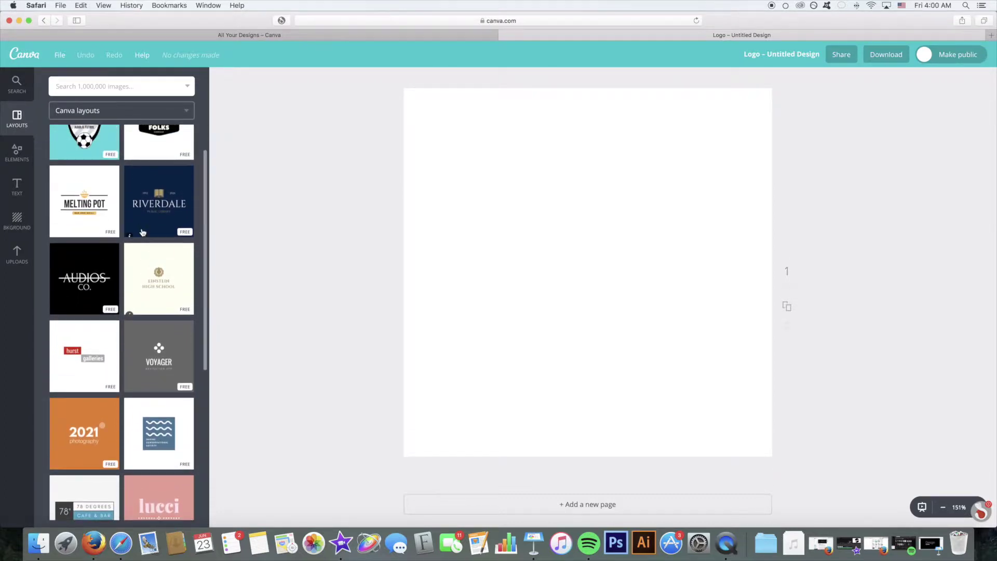
scroll(143, 232, "down", 5)
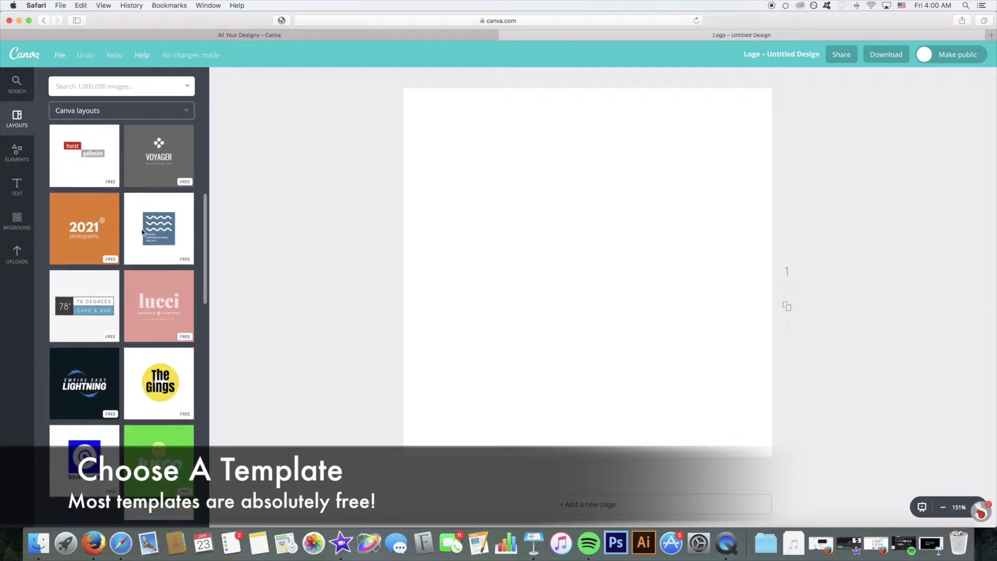
scroll(143, 232, "down", 3)
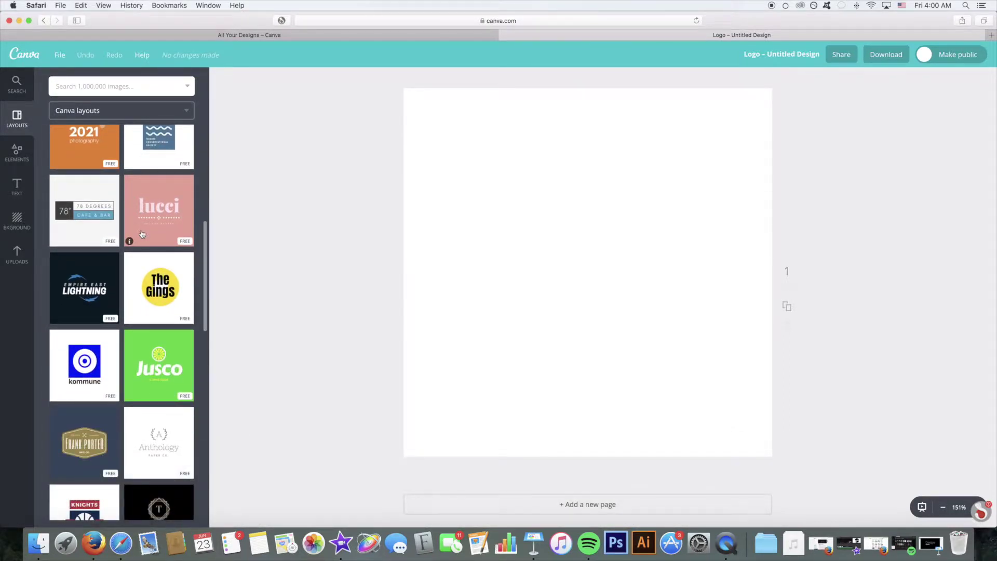
scroll(113, 321, "down", 3)
scroll(112, 321, "up", 3)
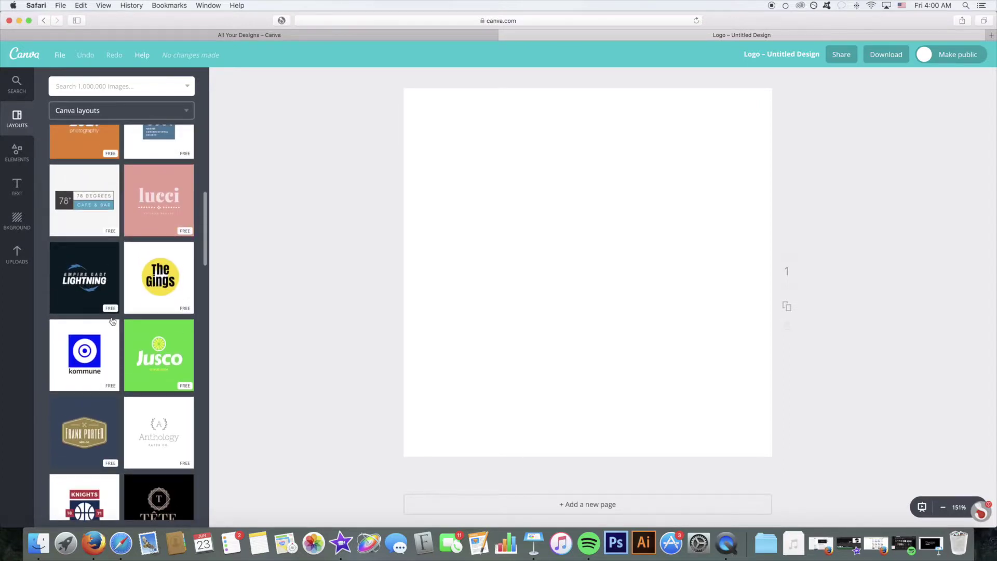
scroll(112, 322, "up", 5)
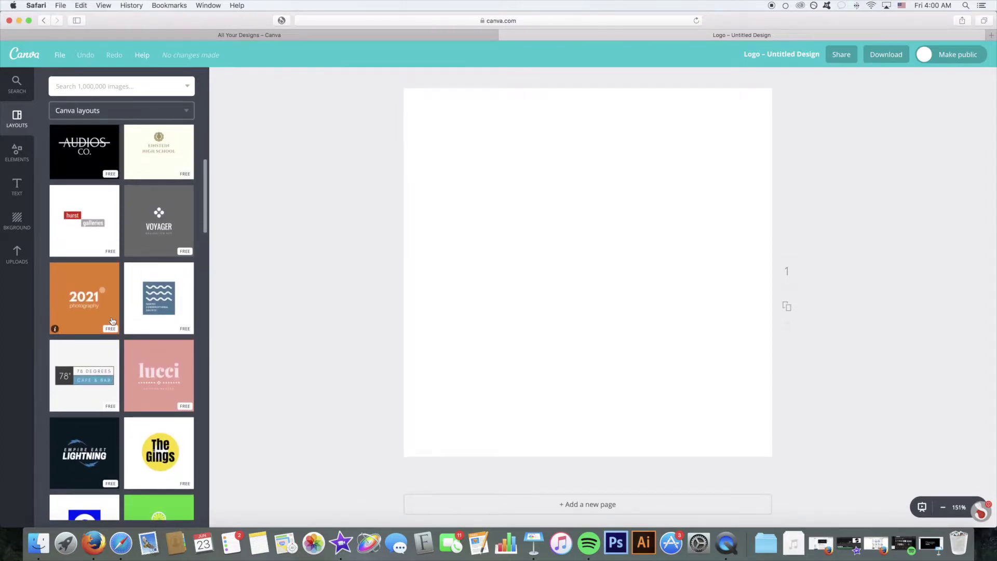
scroll(112, 321, "up", 2)
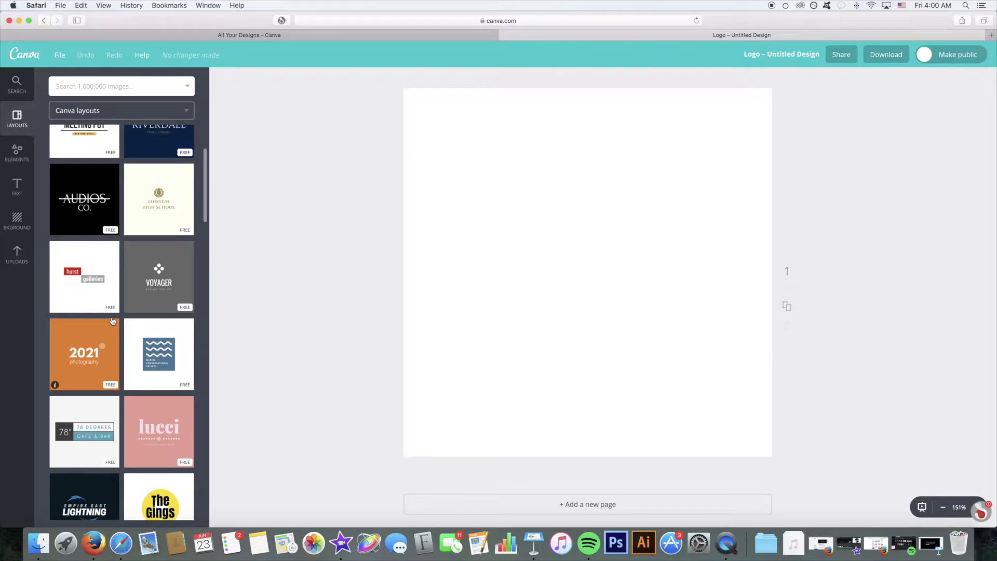
scroll(112, 322, "down", 3)
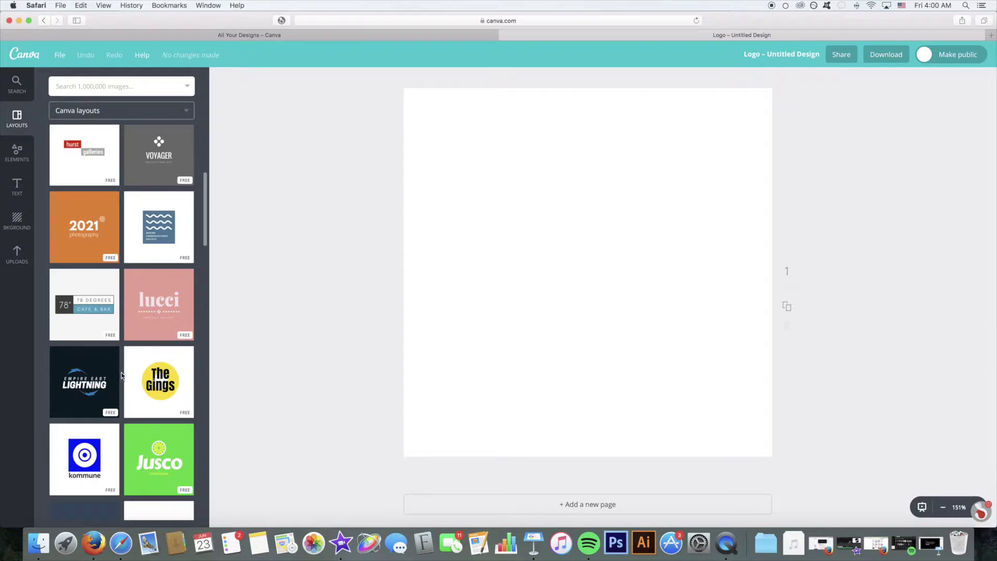
scroll(117, 373, "down", 3)
scroll(121, 373, "up", 3)
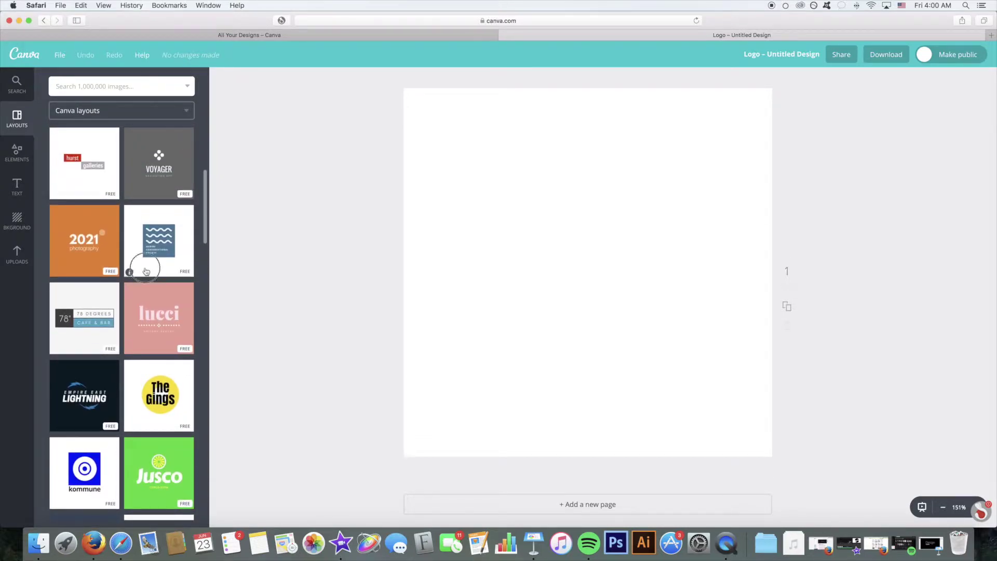
left_click(165, 245)
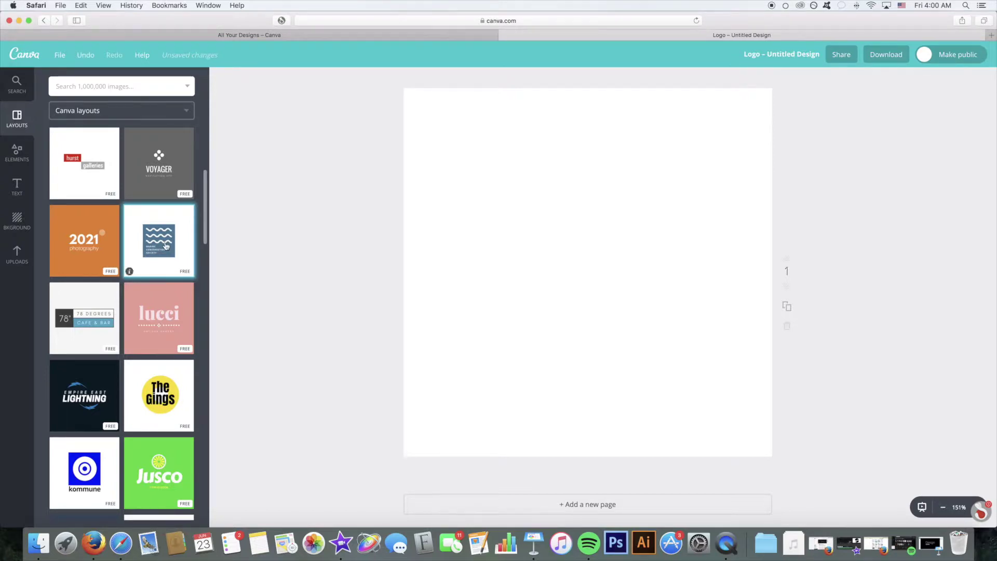
left_click(164, 245)
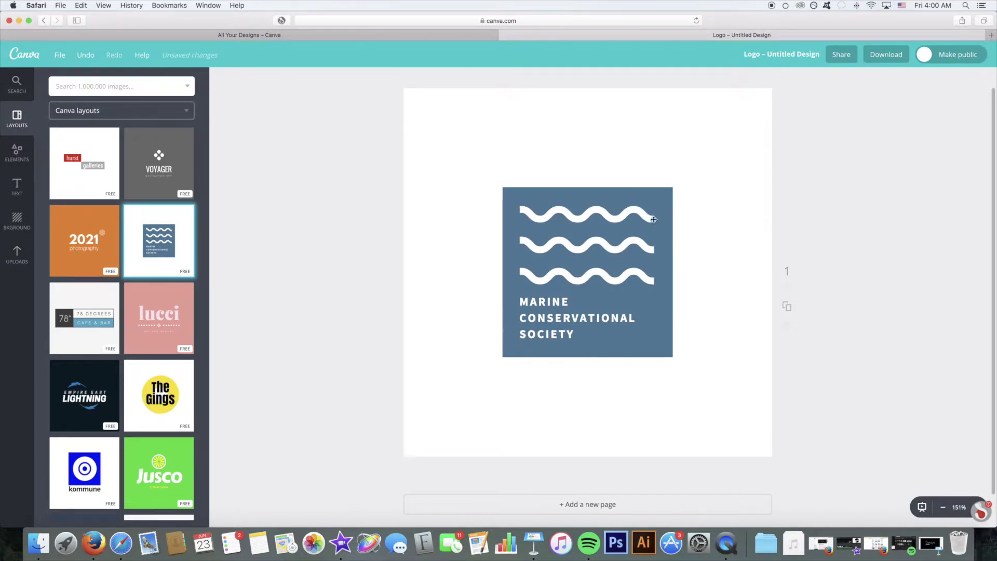
Replace the word MARINE in the logo's text with "TEXT HERE"
left_click(544, 302)
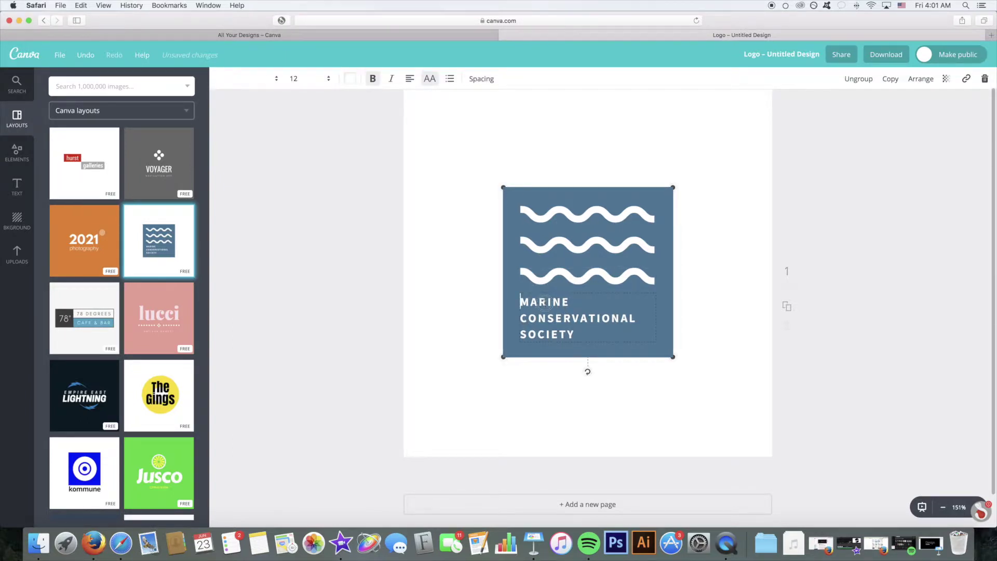
double_click(545, 302)
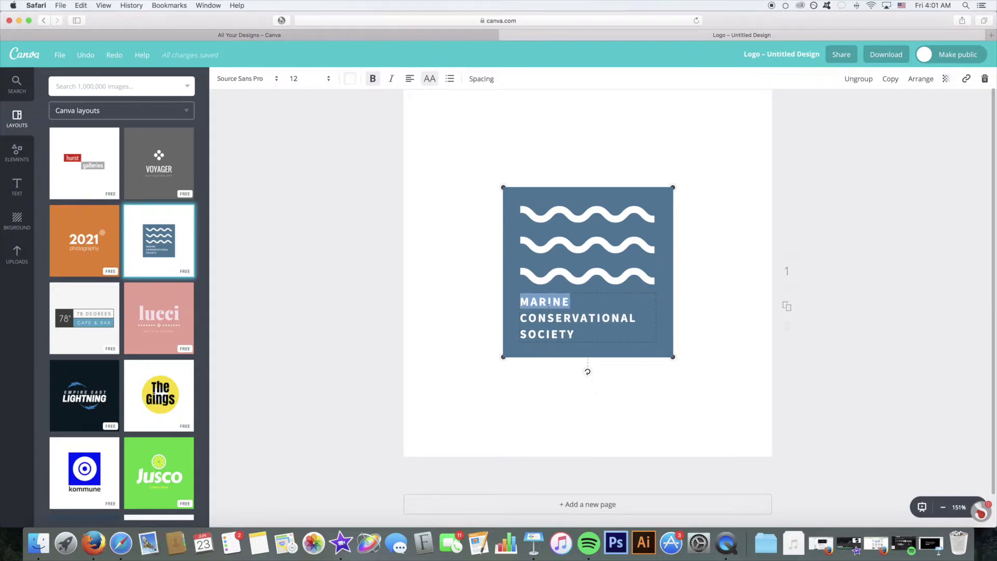
type("TEXT")
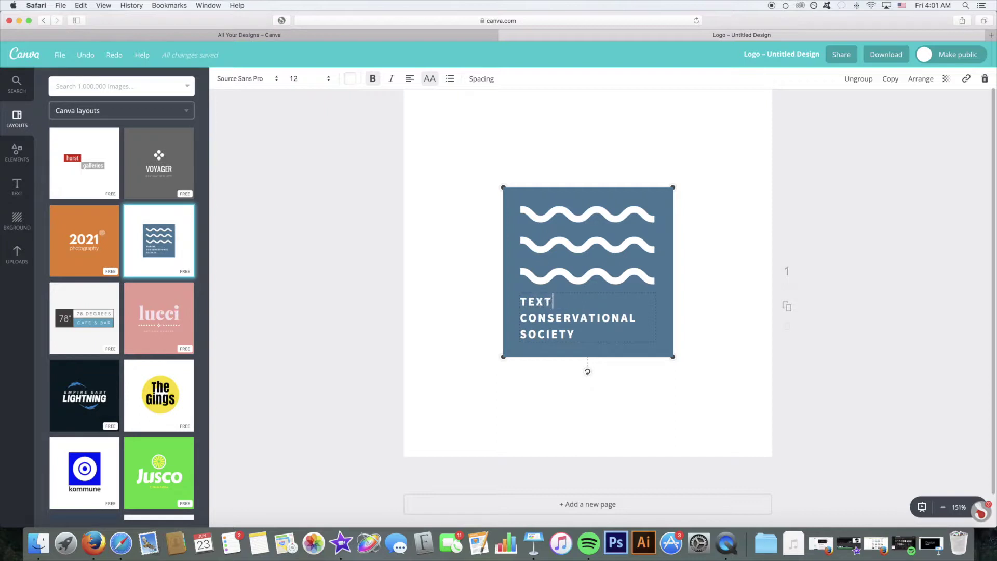
type(" HERE")
Replace the word CONSERVATIONAL in the logo's text with "COMPANY N", removing any excess letters typed before SOCIETY
double_click(548, 334)
double_click(539, 315)
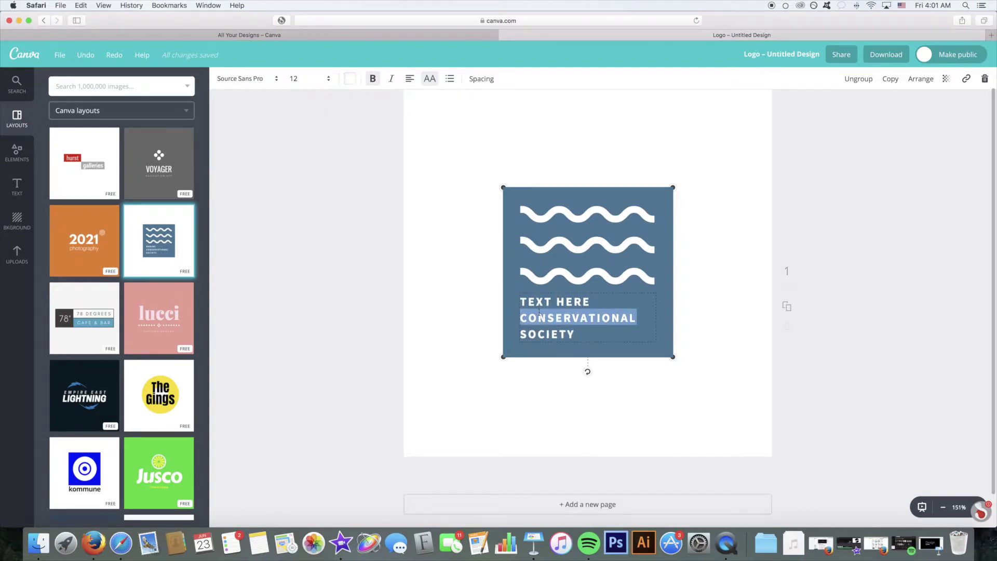
type("COMPANY NAME")
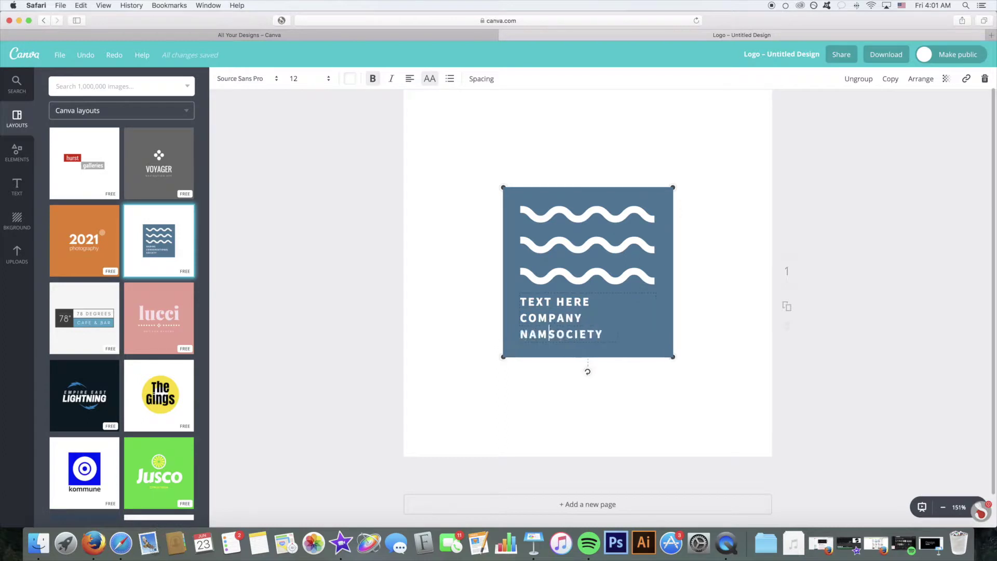
key("BackSpace")
key("BackSpace")
key("BackSpace")
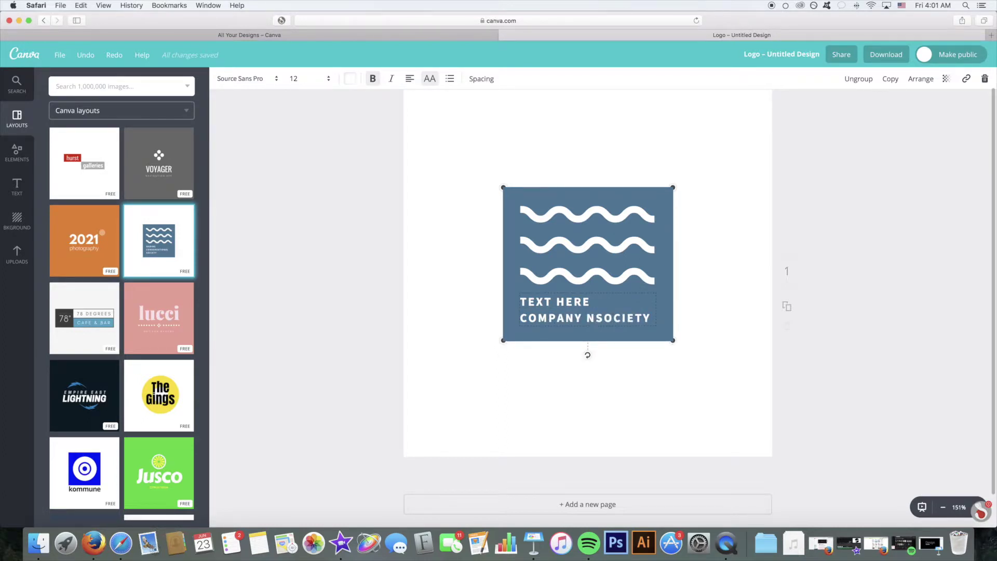
type("JSJ")
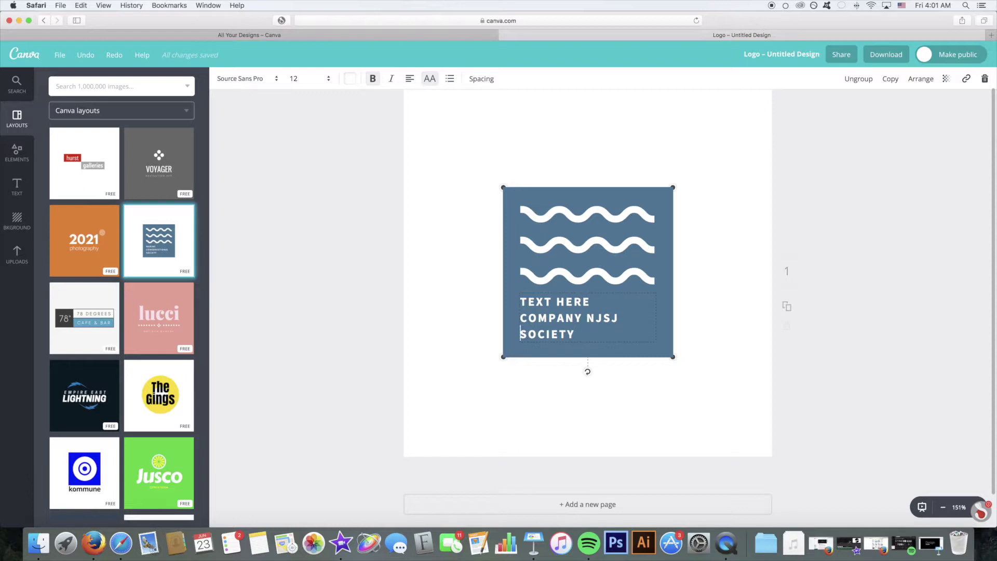
key("Return")
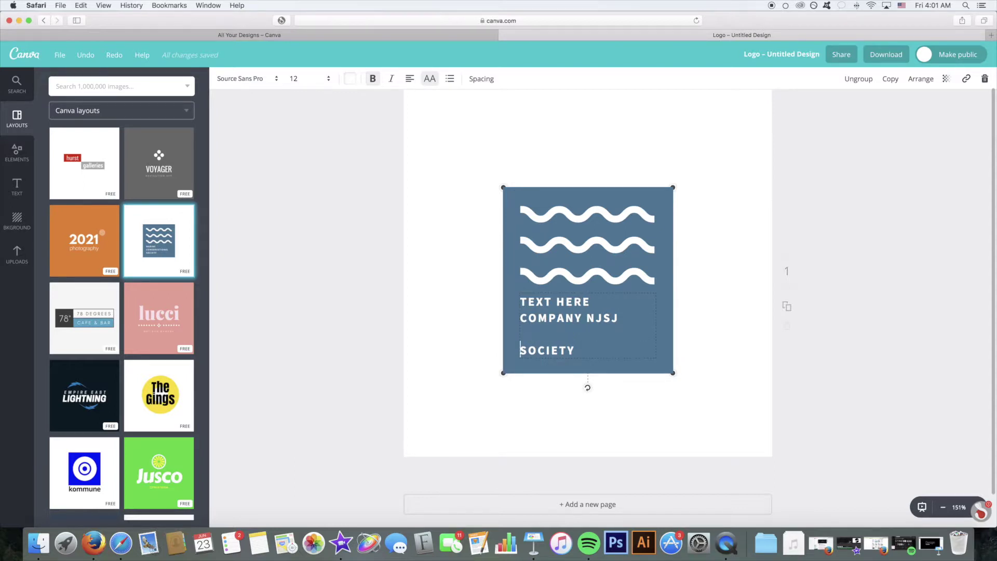
key("Return")
key("BackSpace")
key("BackSpace")
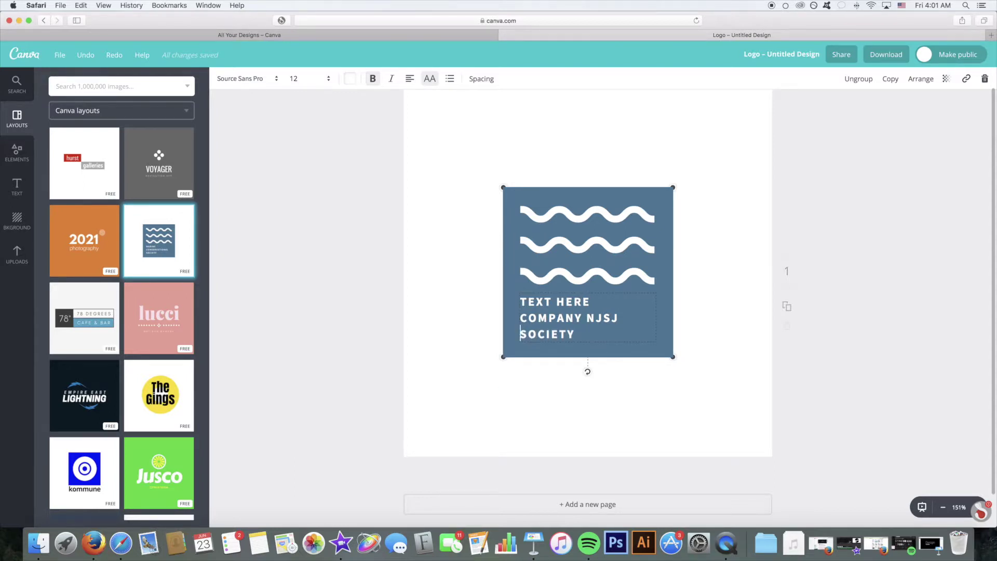
key("BackSpace")
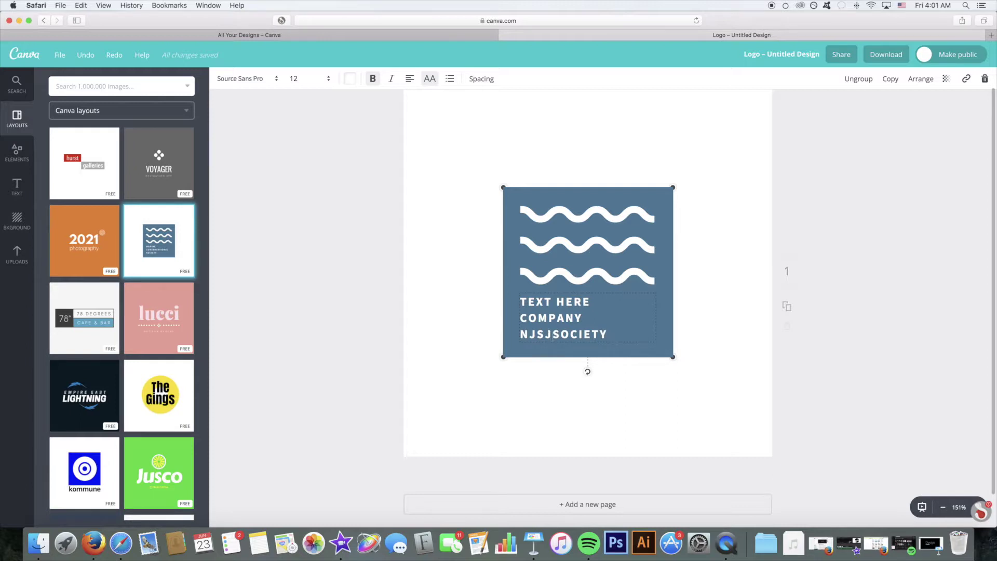
key("BackSpace")
key("BackSpace")
key("BackSpace")
Delete the stray N before SOCIETY so the second line reads COMPANY SOCIETY, and deselect the logo
key("BackSpace")
key("BackSpace")
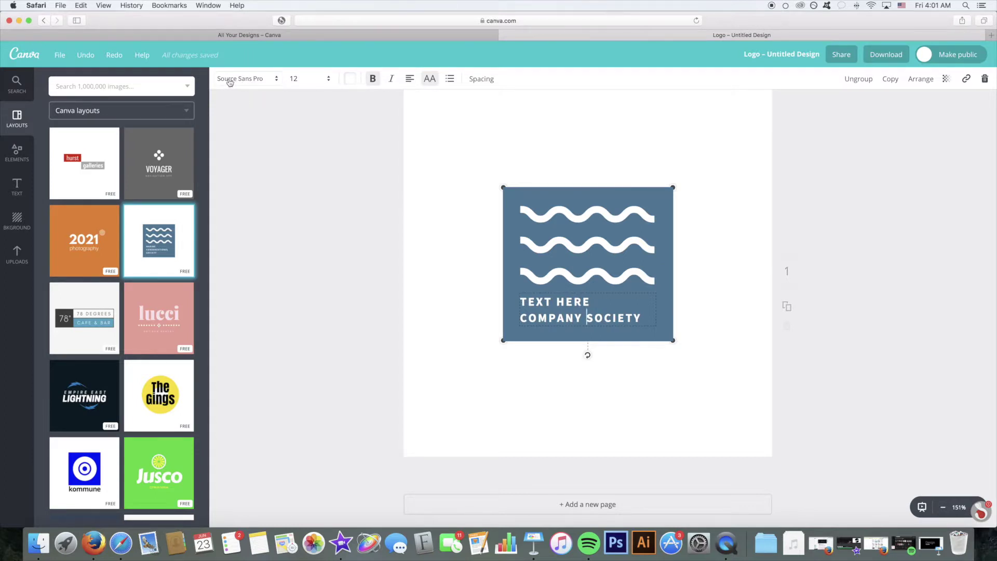
left_click(410, 133)
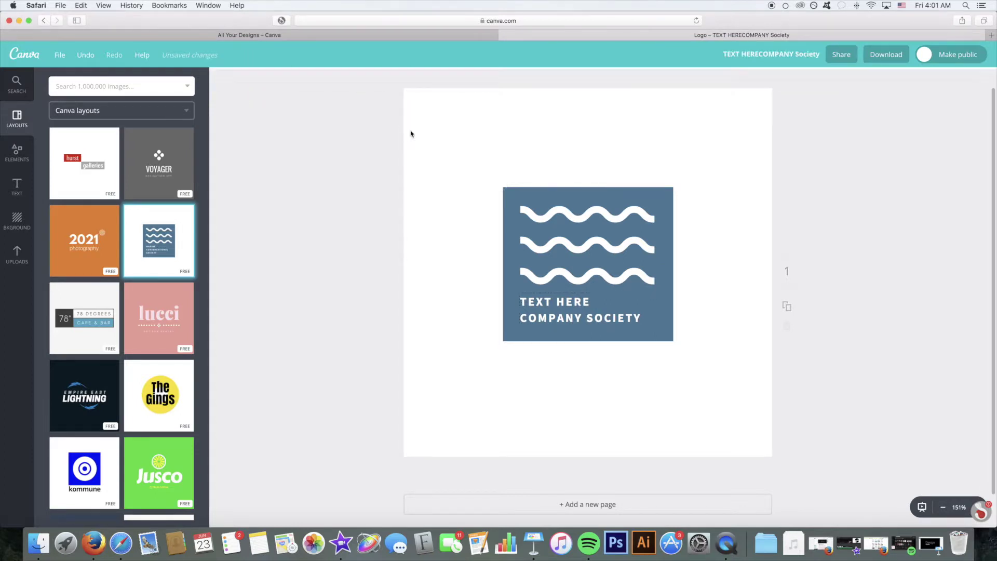
left_click(535, 316)
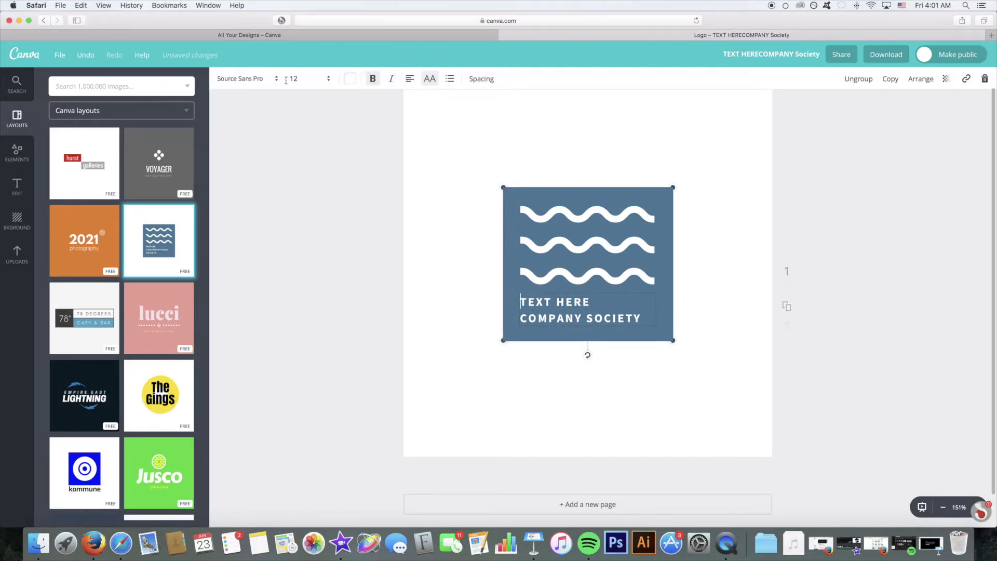
key("Escape")
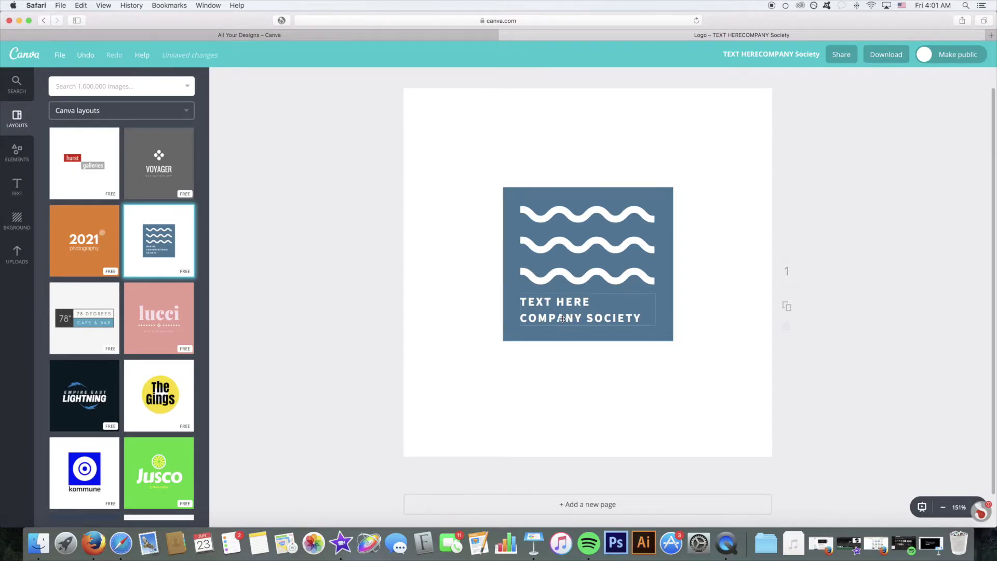
left_click(541, 322)
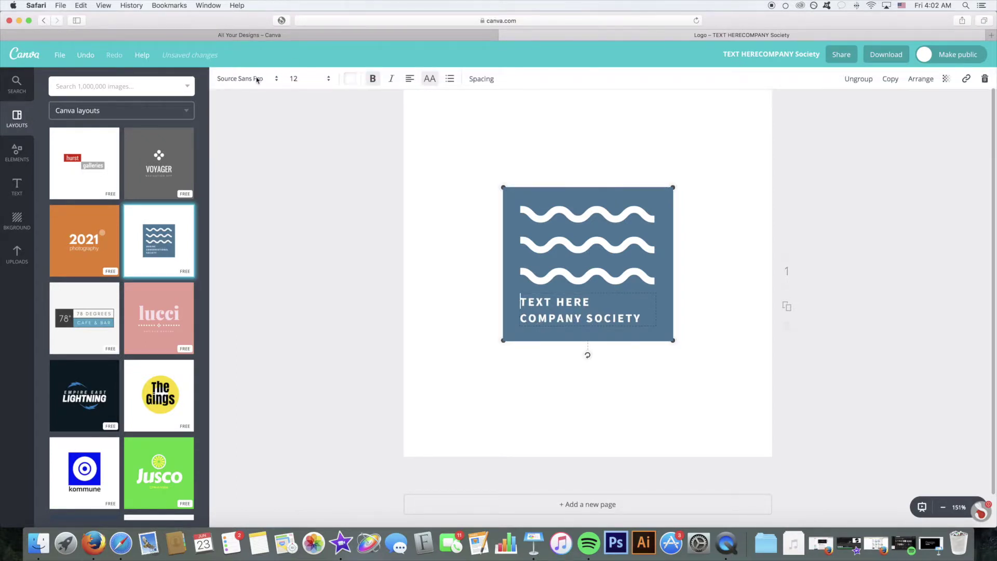
key("Escape")
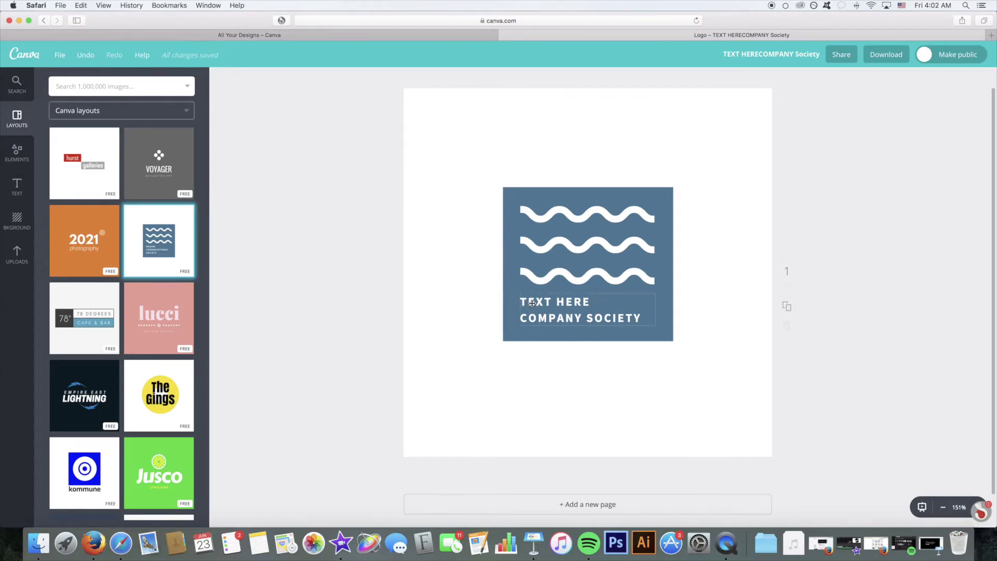
Change the font of the logo's TEXT HERE COMPANY SOCIETY text to Voga and deselect the logo
left_click(532, 303)
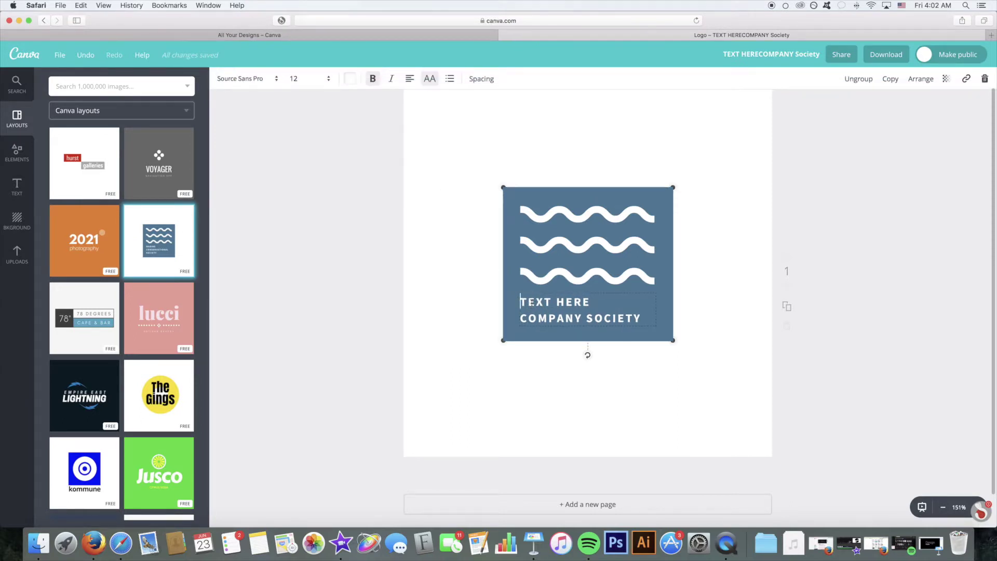
left_click(262, 78)
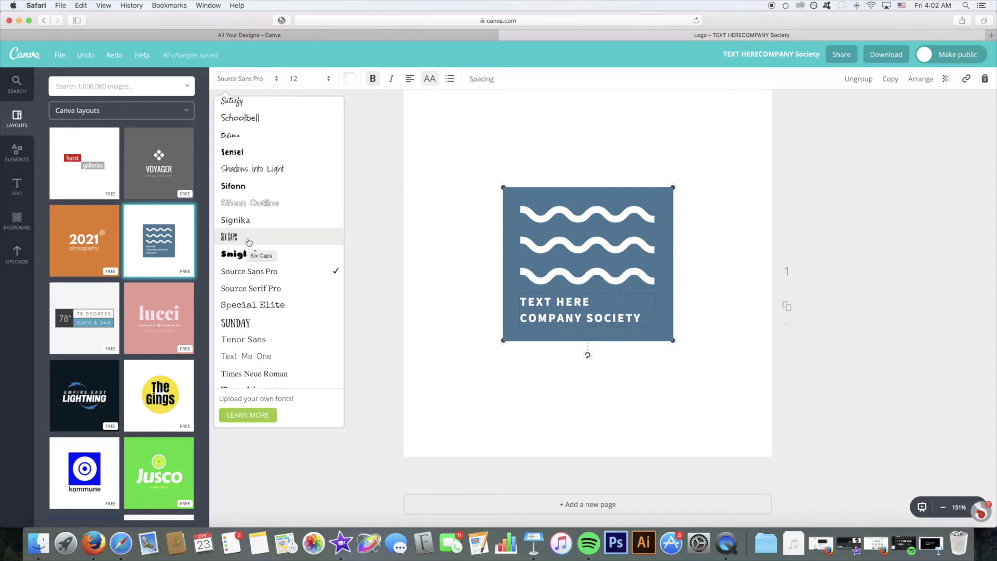
scroll(249, 246, "down", 5)
scroll(248, 245, "down", 2)
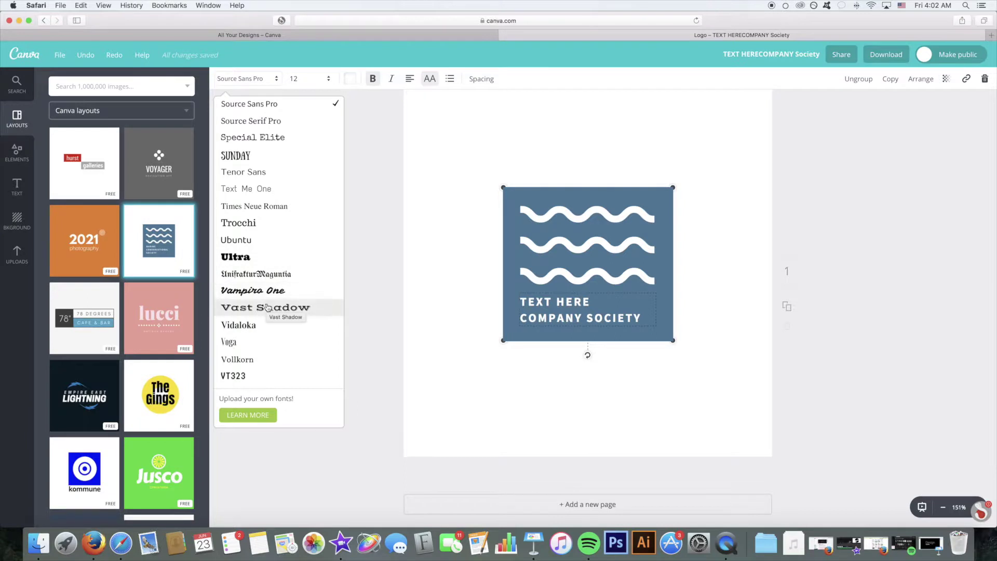
left_click(269, 341)
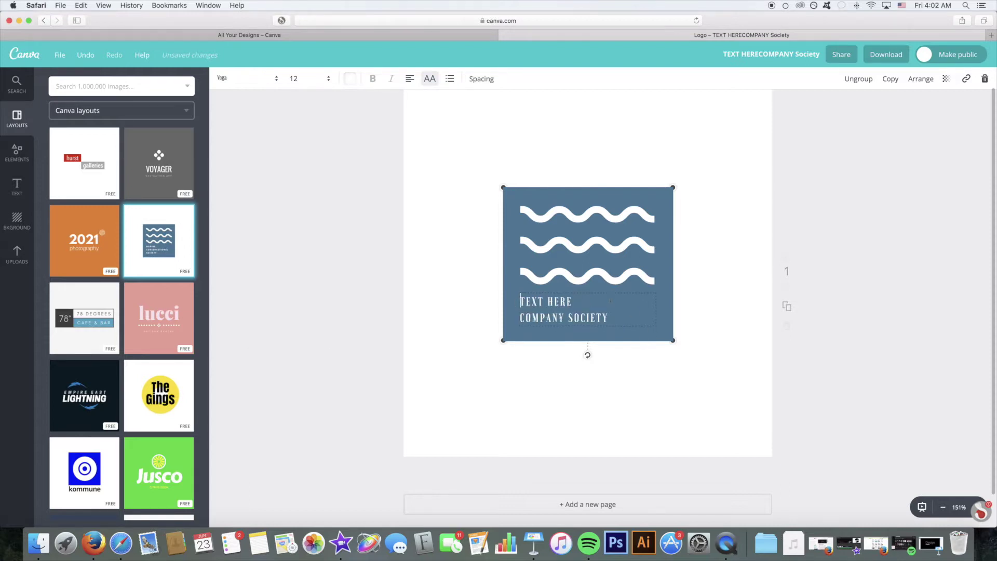
left_click(464, 241)
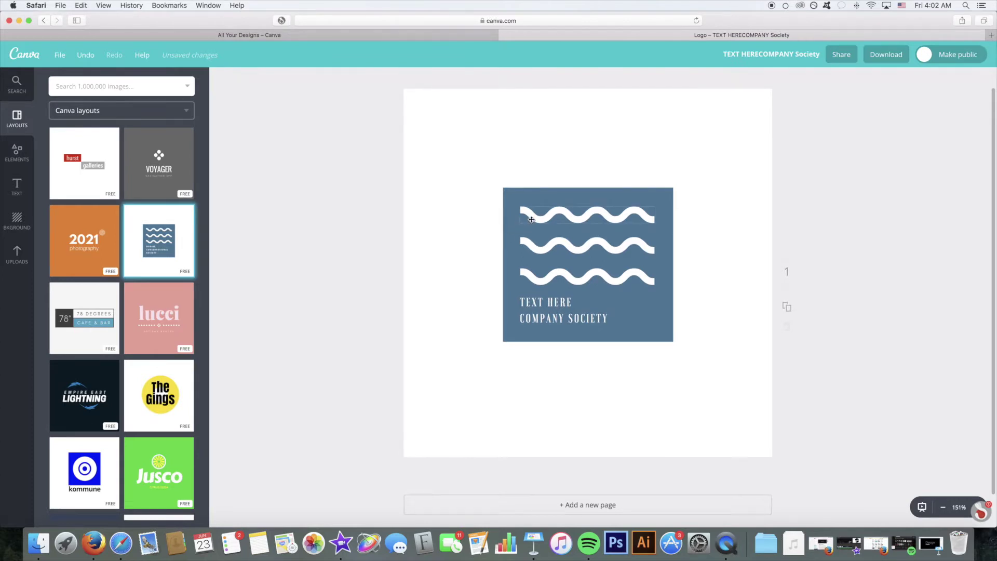
Try blue, turquoise and yellow on the logo's square, settle on the default palette's light orange, and deselect the logo
scroll(534, 209, "up", 1)
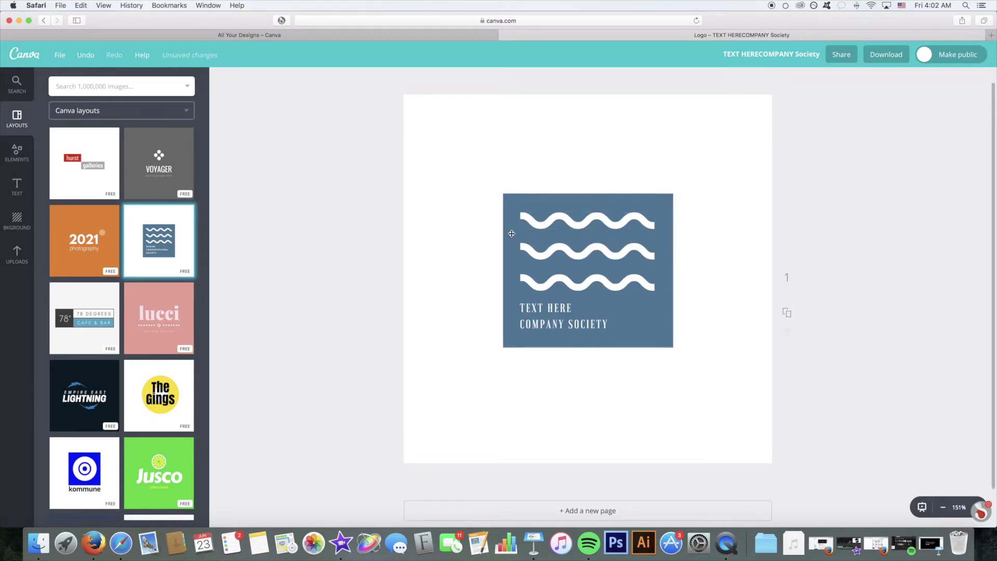
left_click(514, 203)
left_click(523, 342)
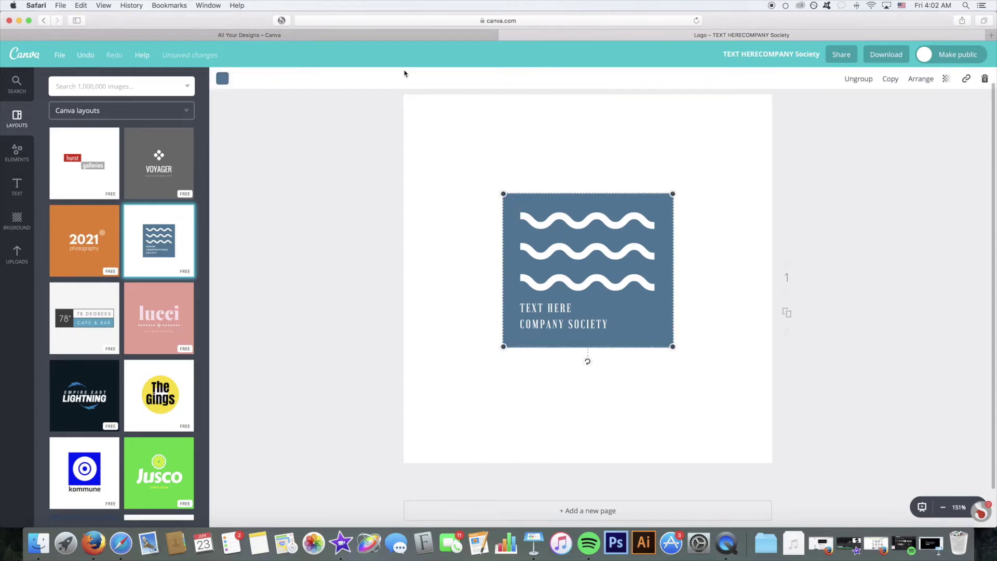
left_click(222, 79)
left_click(251, 166)
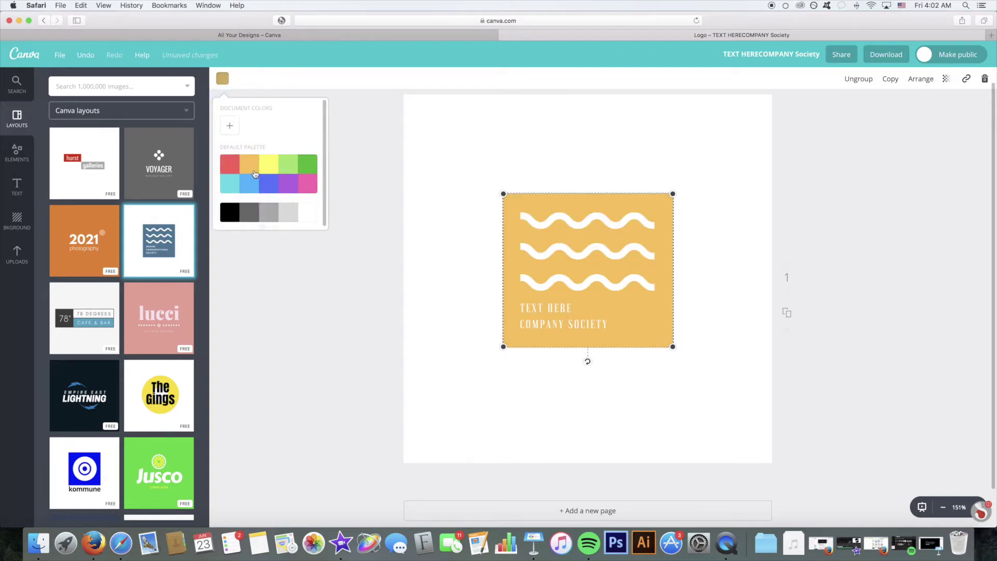
left_click(245, 184)
left_click(233, 187)
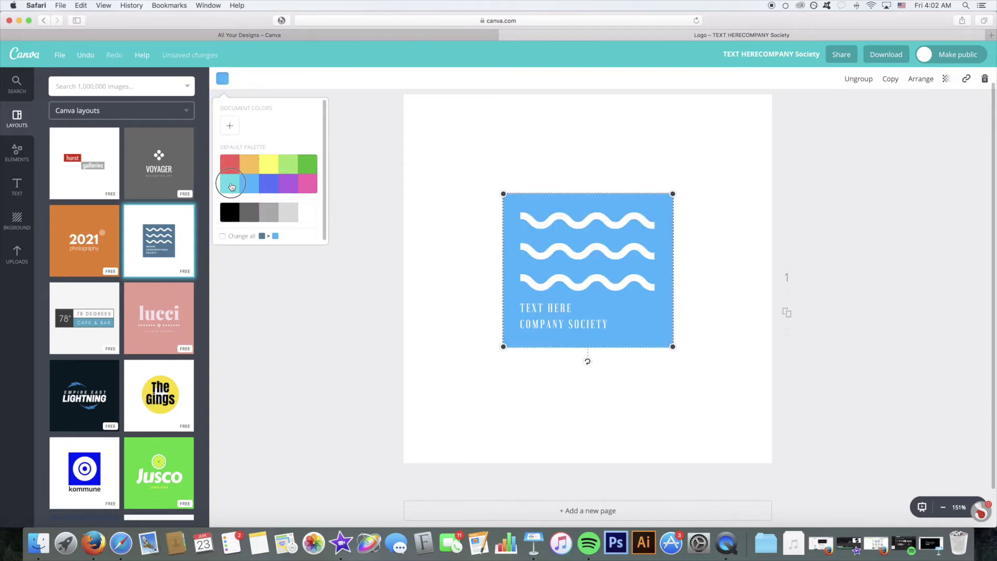
left_click(270, 167)
left_click(246, 167)
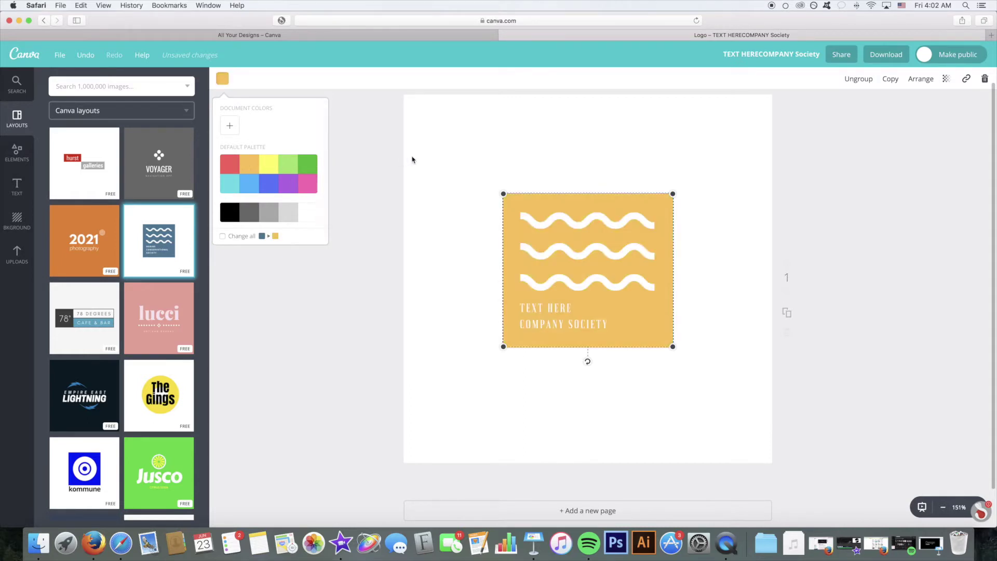
left_click(437, 156)
left_click(444, 159)
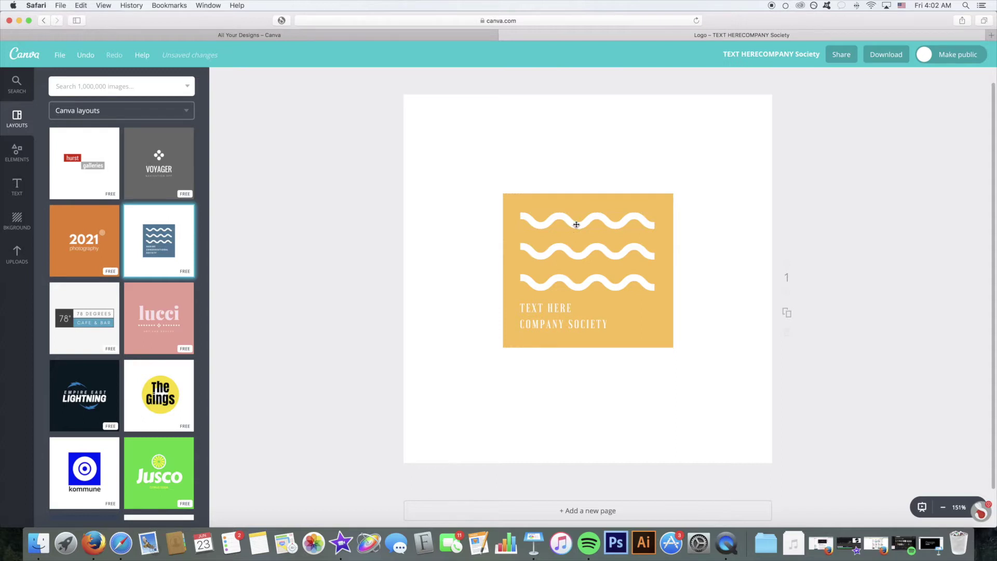
Recolor the logo's uppermost wave with the light green from the default palette and deselect it
left_click(577, 232)
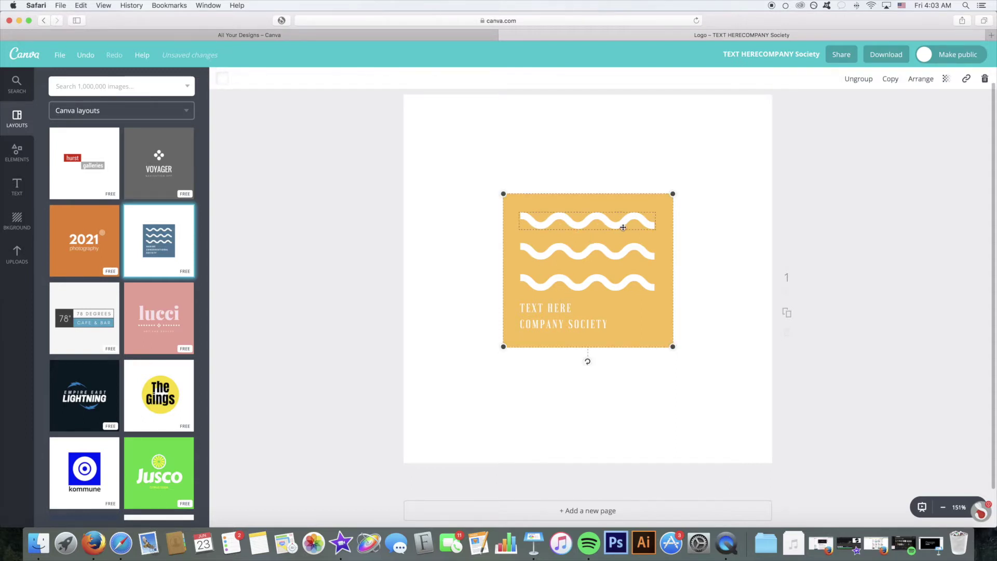
left_click(223, 78)
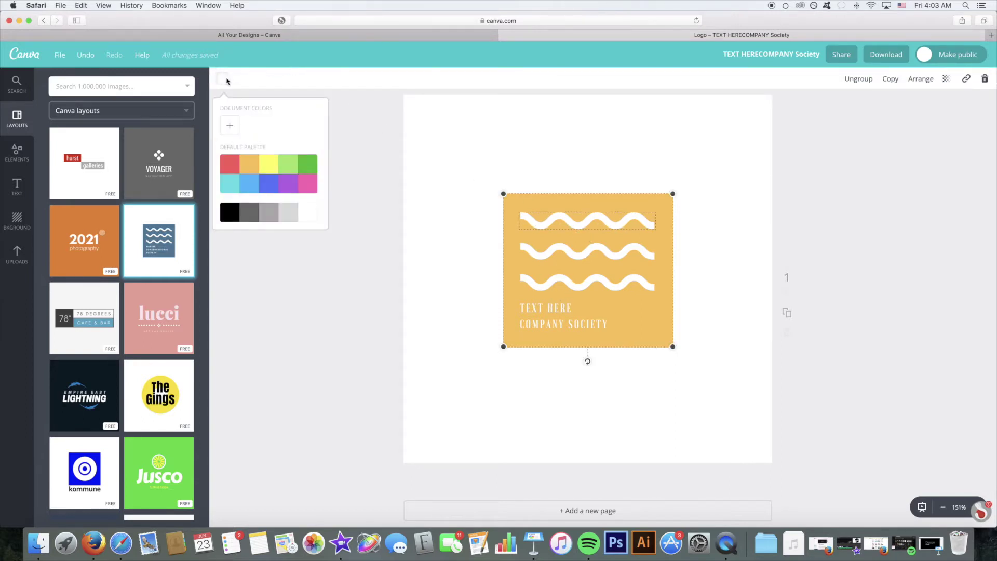
left_click(293, 164)
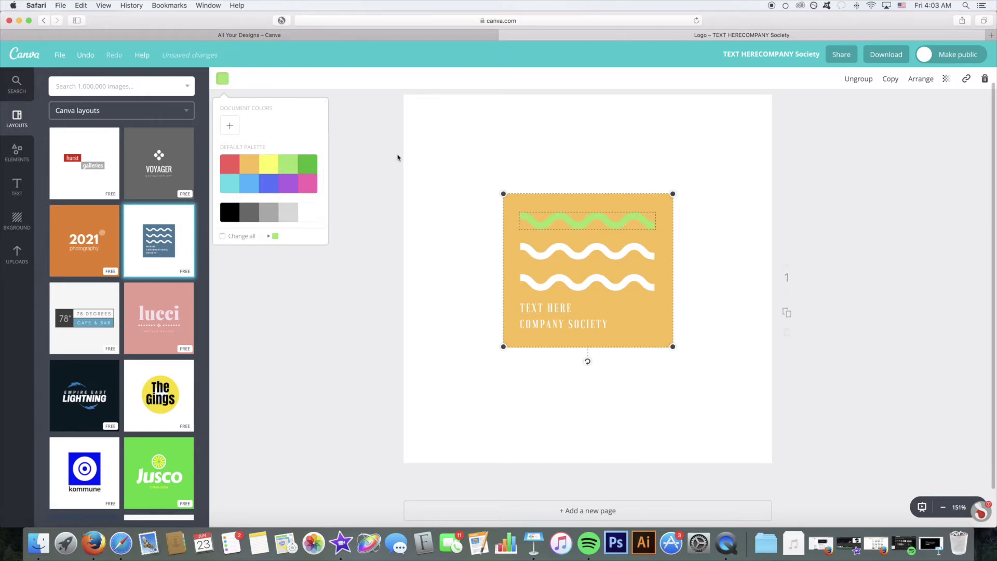
left_click(438, 143)
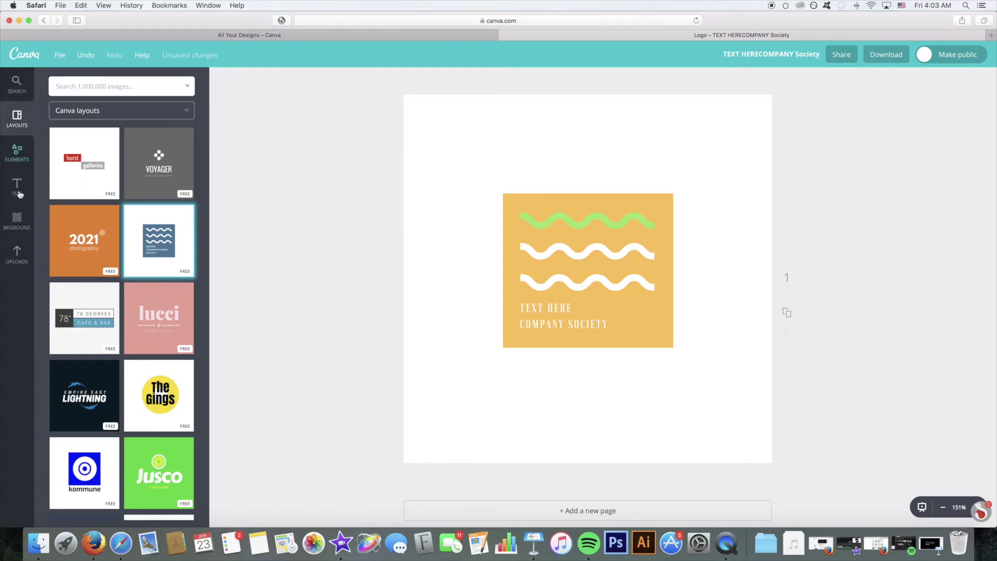
Apply the free yellow background with the watermelon slice pattern to the page, leaving the logo deselected
left_click(11, 217)
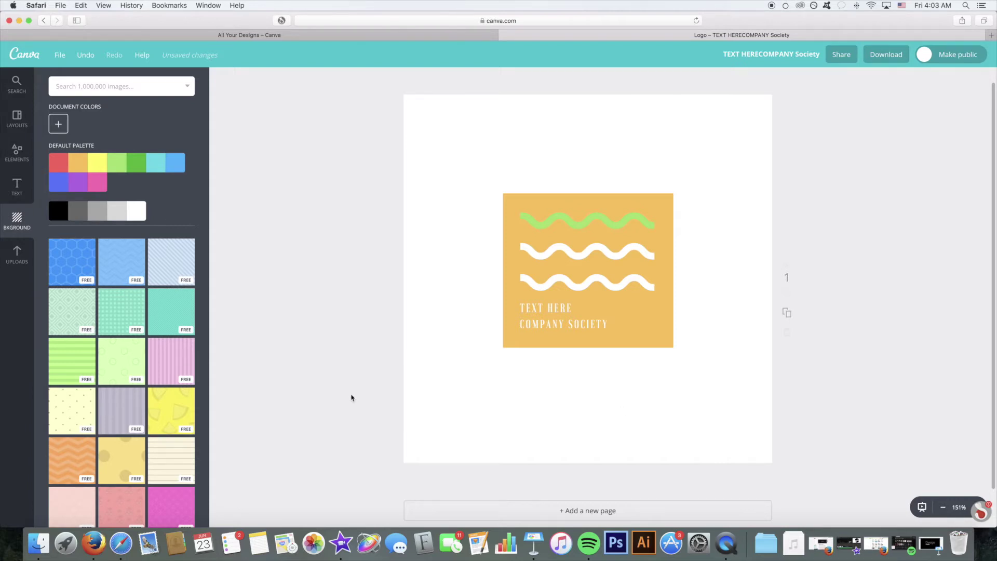
left_click(171, 408)
scroll(172, 405, "down", 8)
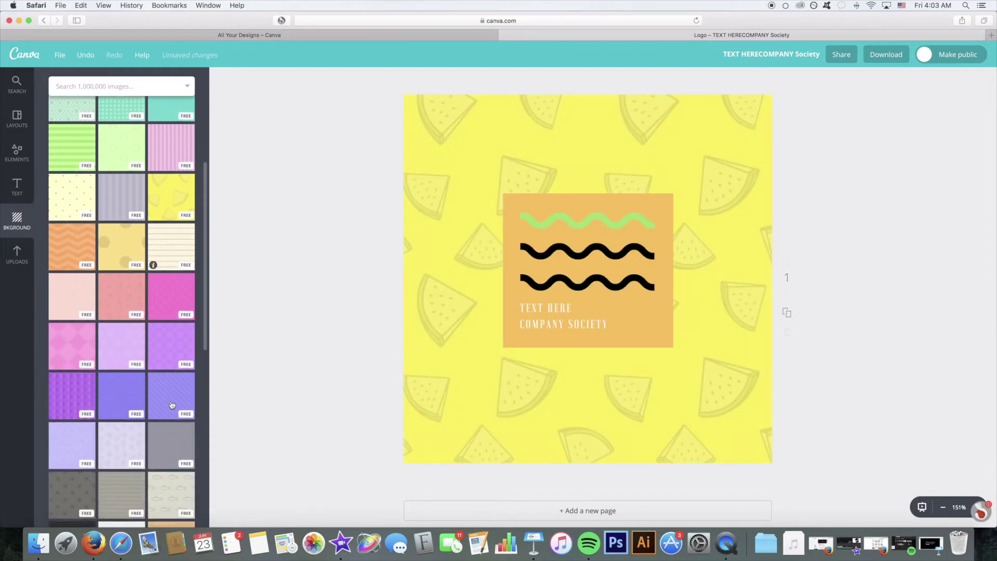
scroll(171, 406, "up", 8)
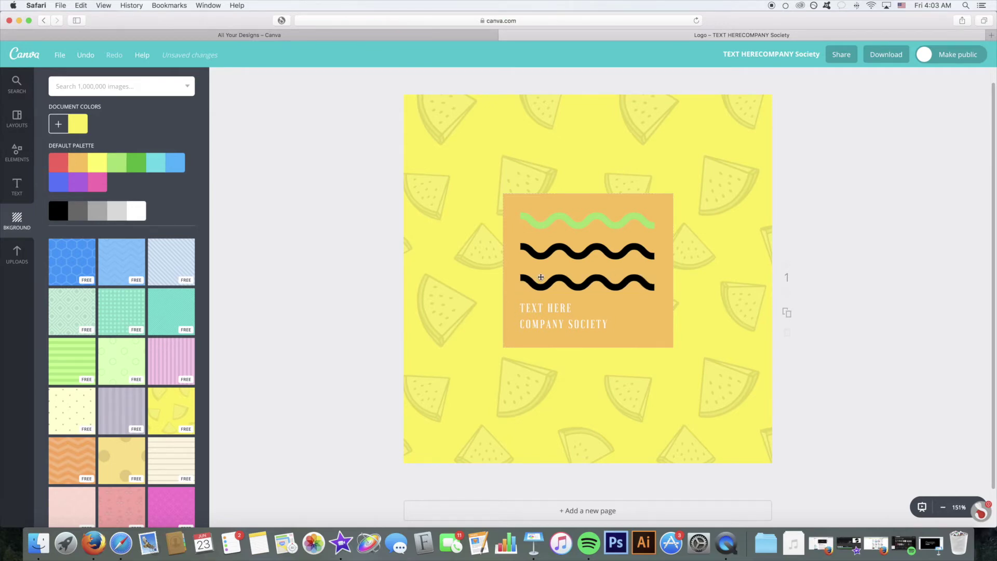
left_click(533, 284)
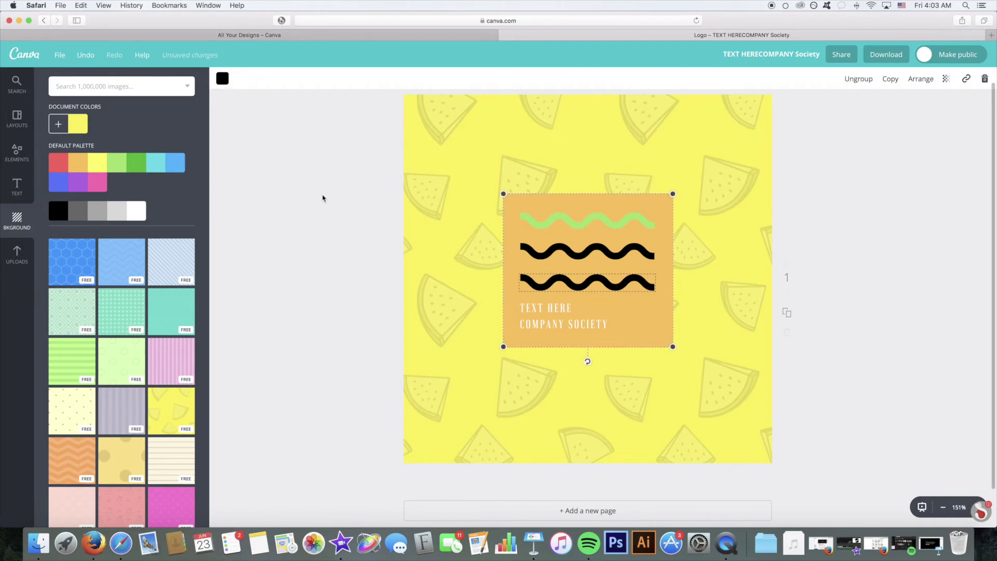
left_click(322, 198)
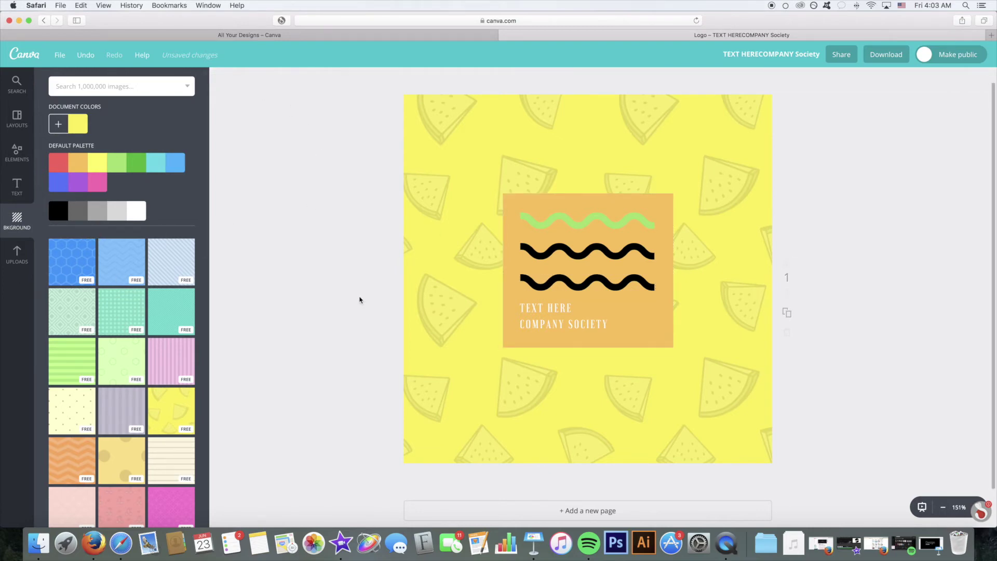
Add the free thick solid line from the line elements below the logo's square and deselect it
left_click(16, 152)
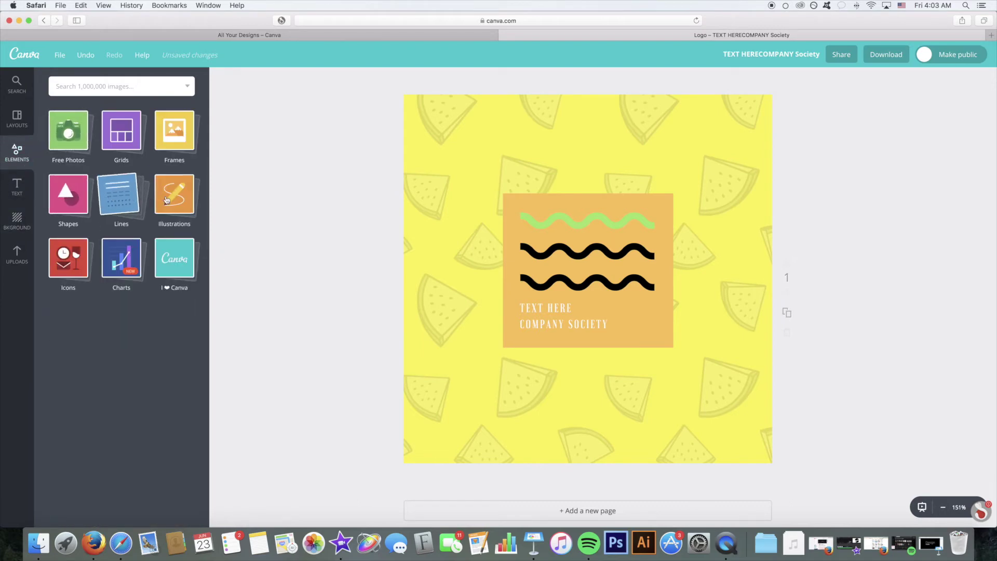
left_click(106, 197)
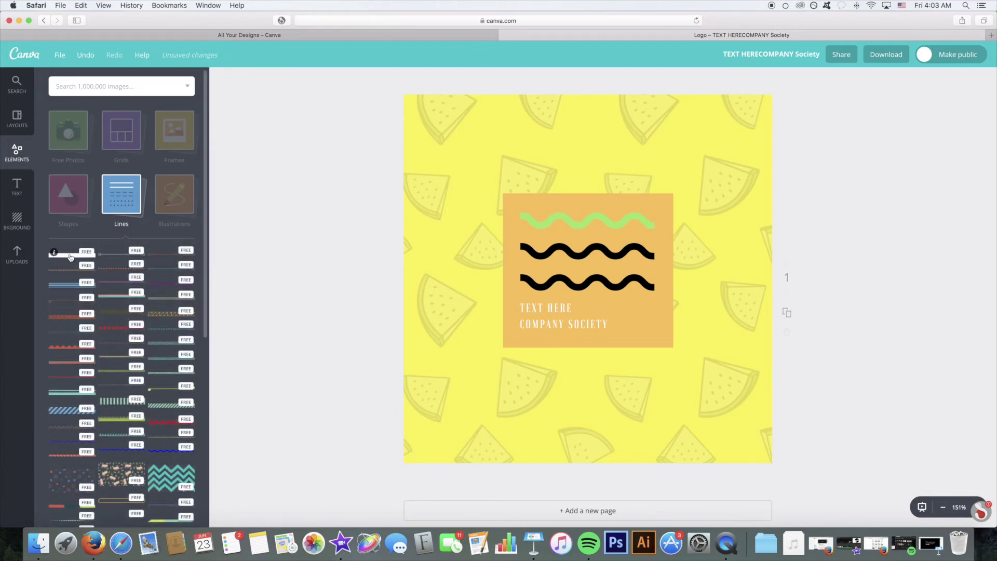
left_click_drag(86, 253, 556, 387)
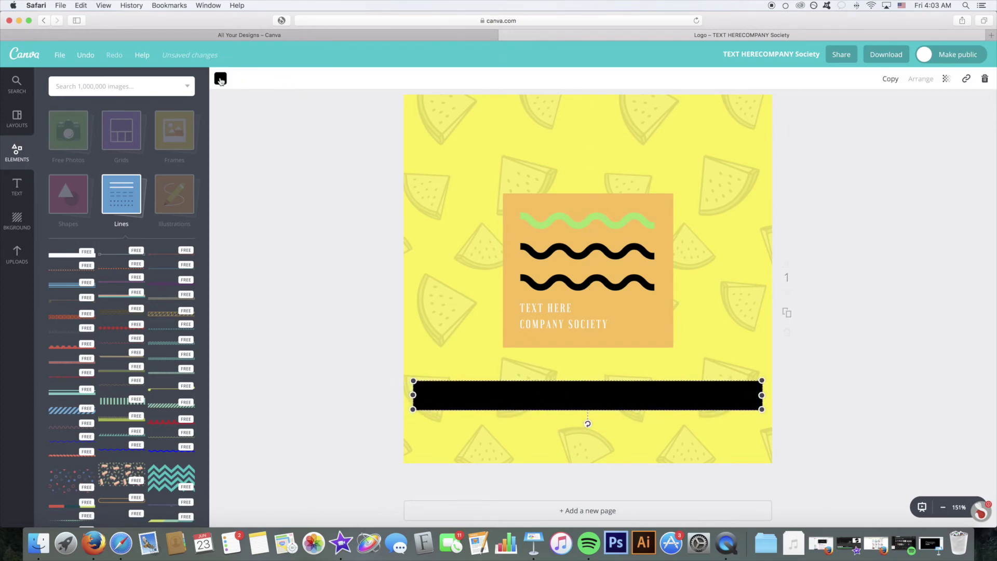
left_click(278, 196)
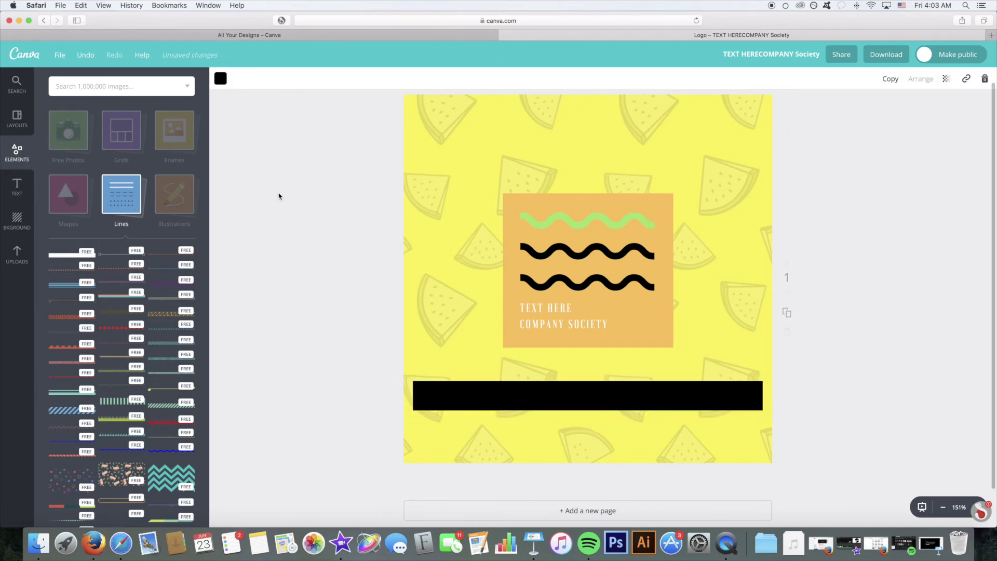
left_click(12, 188)
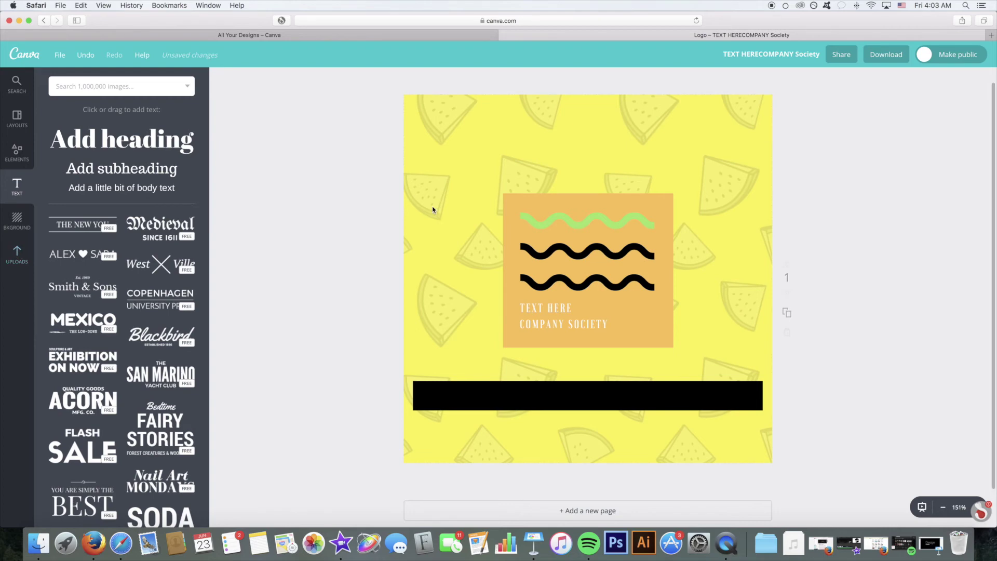
Prepare the logo's download with the recommended PNG file type
left_click(881, 56)
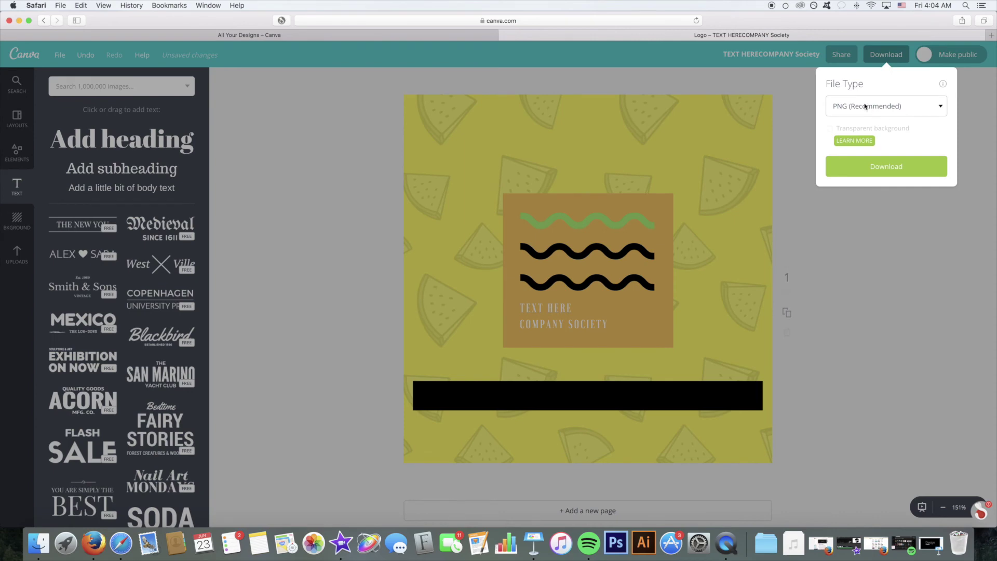
left_click(866, 107)
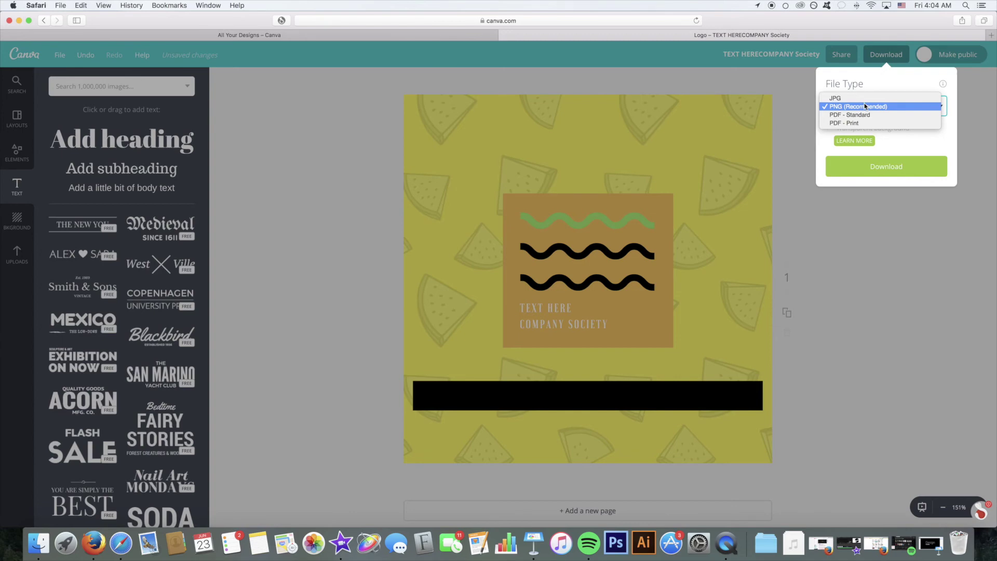
left_click(825, 145)
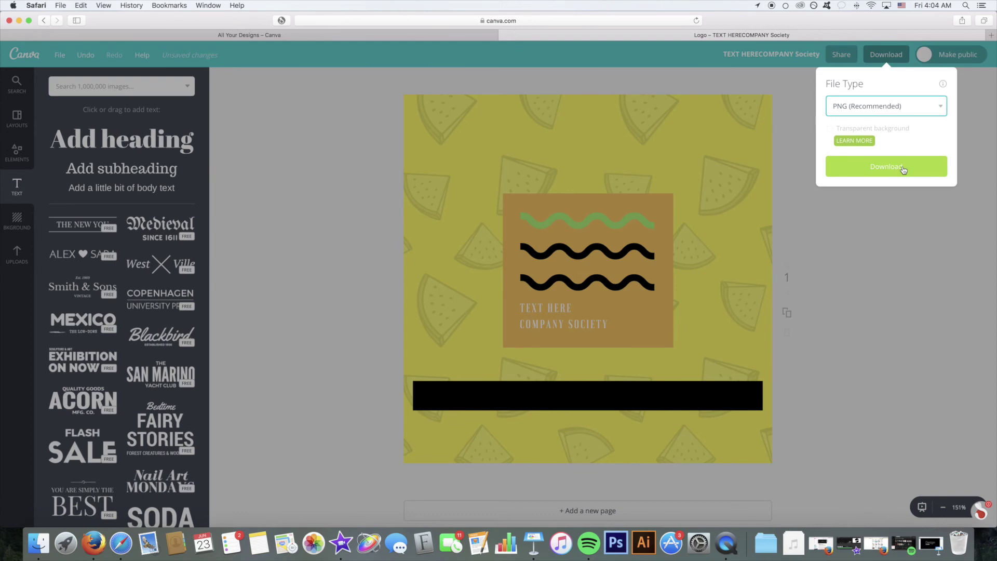